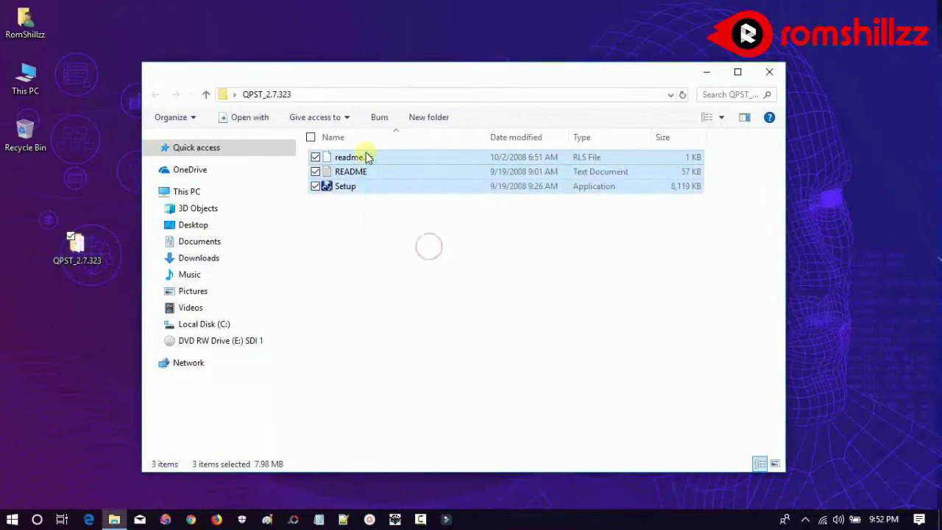
- Close the QPST_2.7.323 folder window and place the extracted folder directly beneath its archive on the desktop
left_click(769, 71)
left_click_drag(72, 251, 278, 236)
- Extract the E153Update_11.609.18.00.00.B427 archive into a folder of the same name on the desktop
left_click(341, 189)
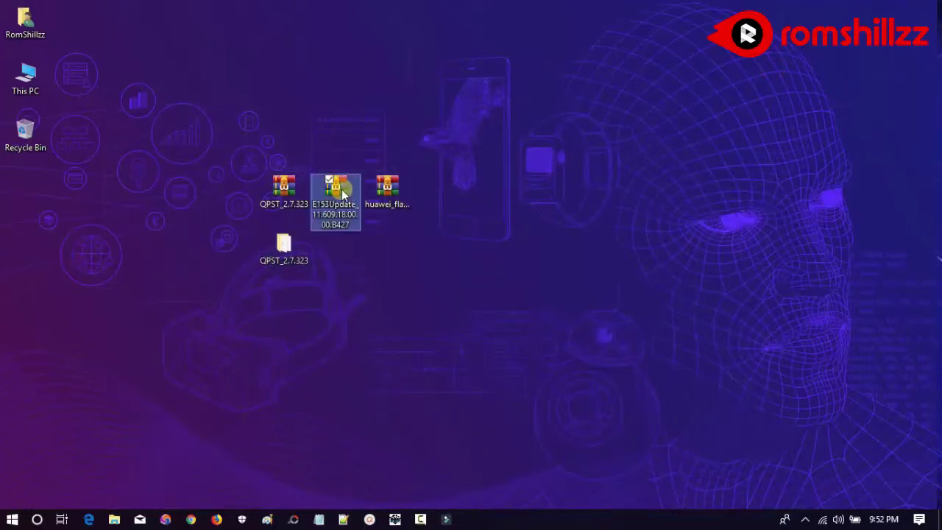
right_click(331, 193)
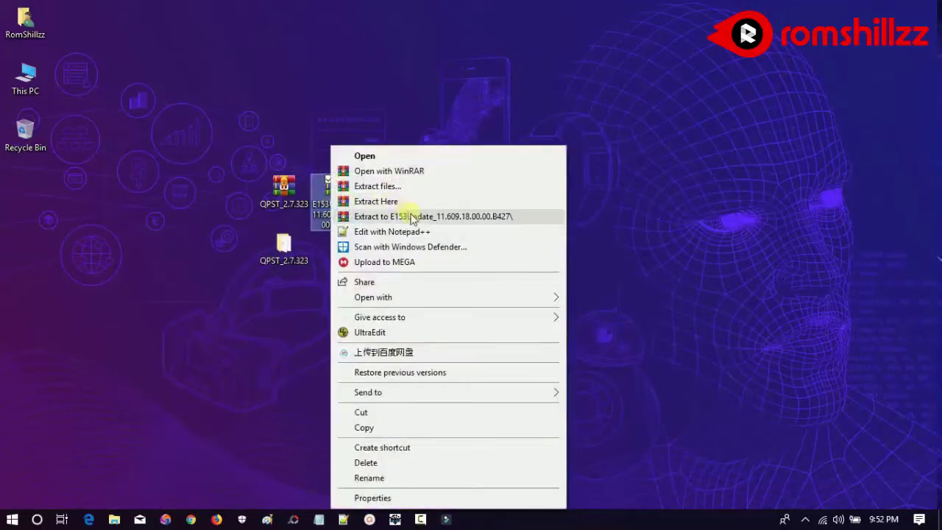
left_click(411, 216)
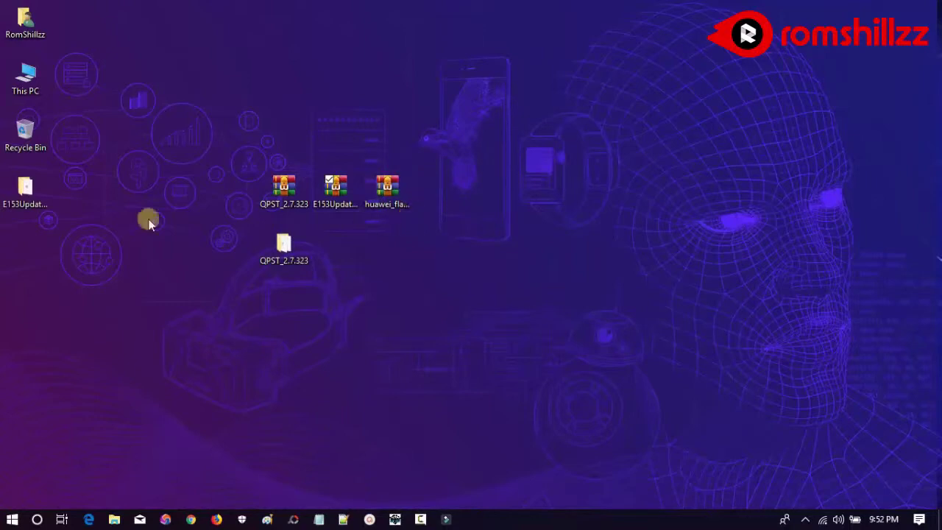
- Check the contents of the extracted E153Update folder, close it and place the folder beneath its archive
double_click(24, 193)
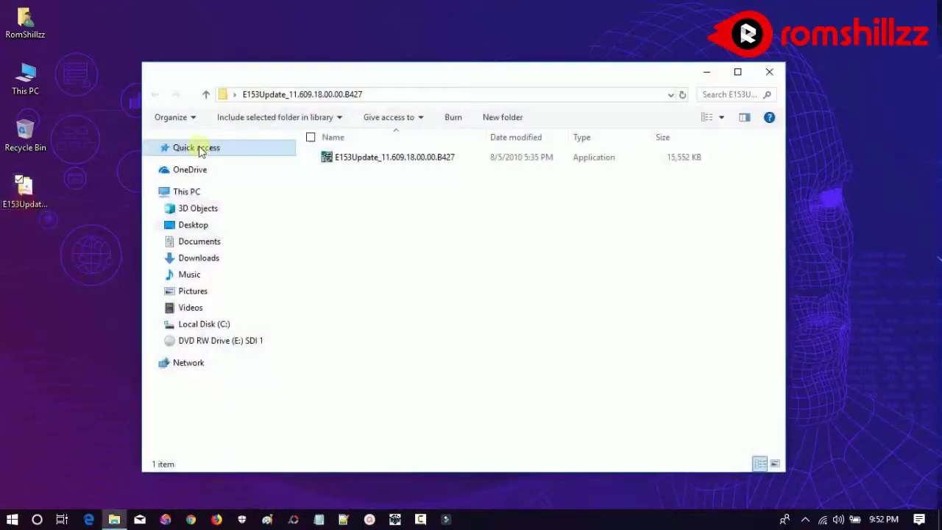
left_click(353, 158)
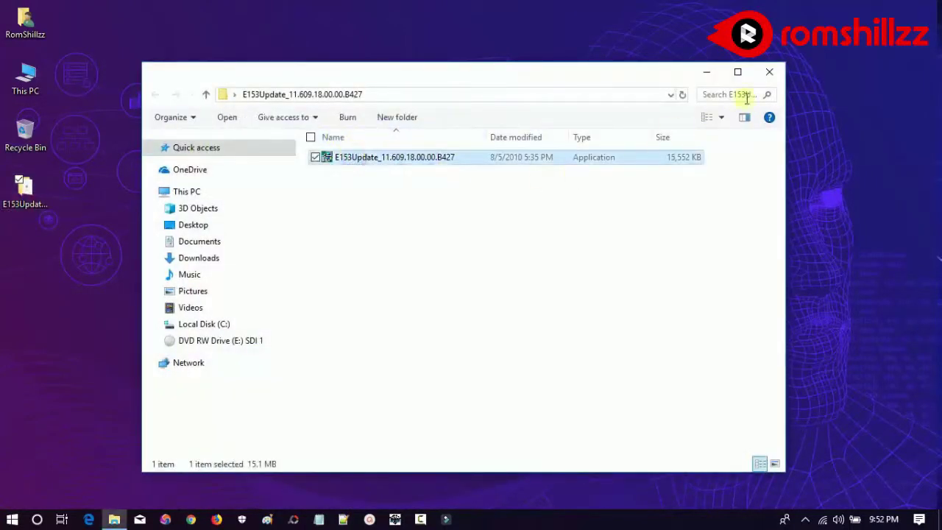
left_click(769, 72)
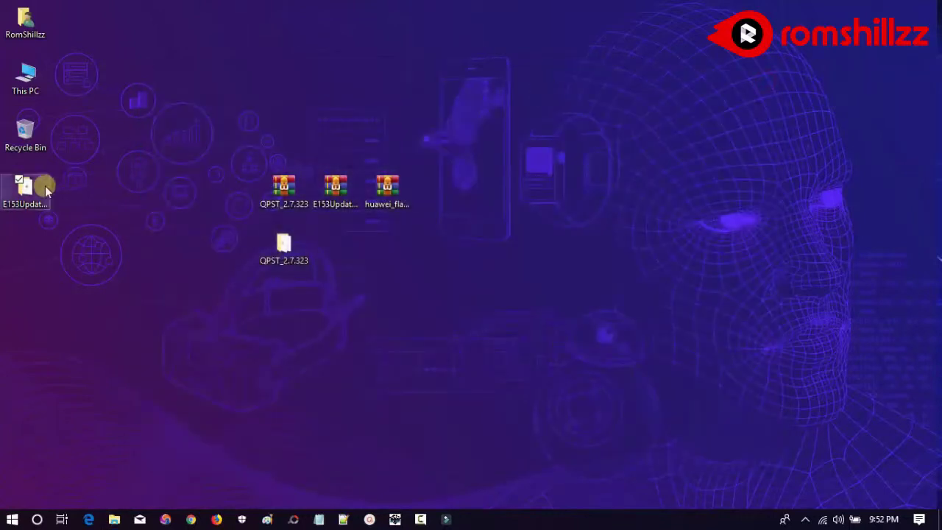
left_click_drag(24, 188, 335, 250)
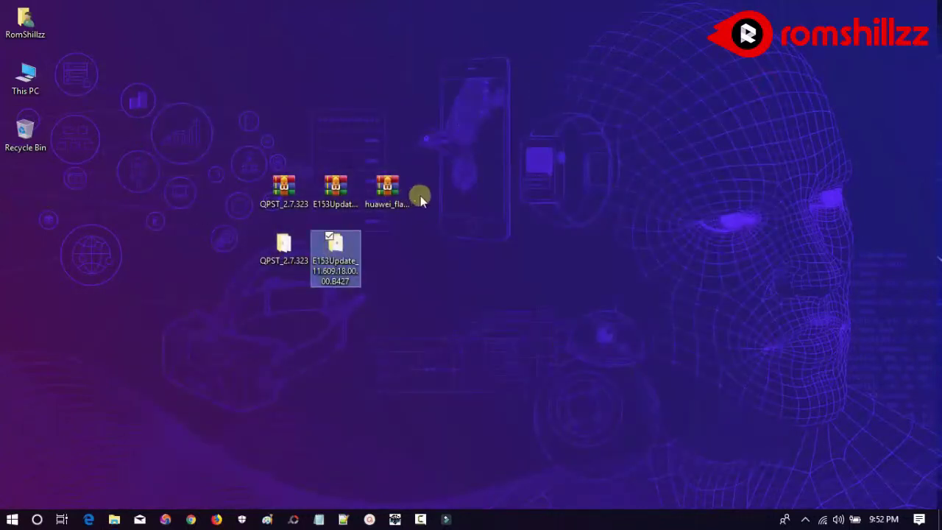
- Extract the huawei_flasher_1.6 archive into a folder of the same name on the desktop
left_click(391, 193)
right_click(393, 209)
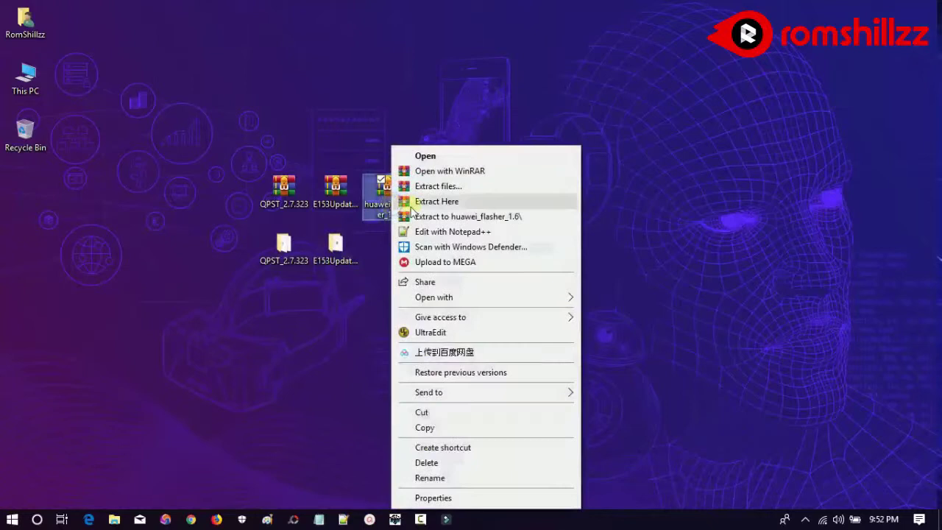
left_click(487, 214)
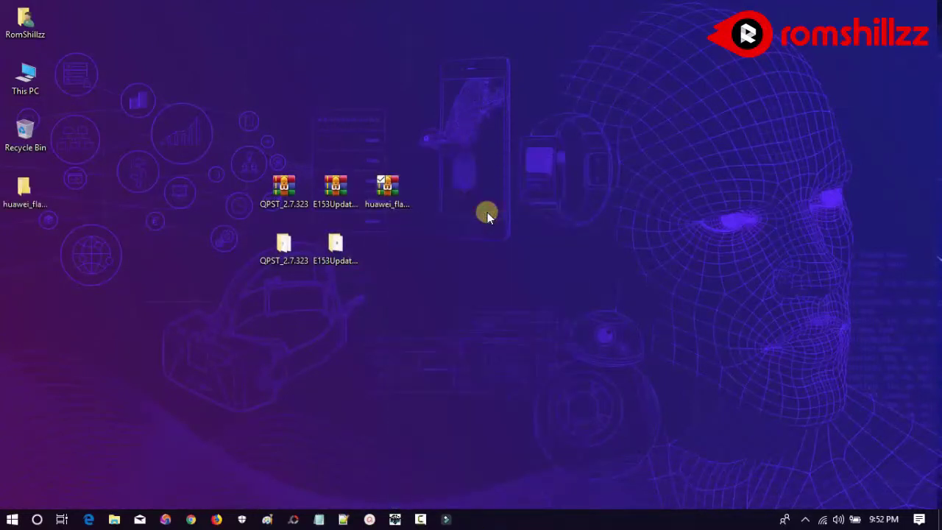
- Check the contents of the extracted huawei_flasher_1.6 folder, close it and place the folder beneath its archive
left_click(33, 195)
double_click(33, 196)
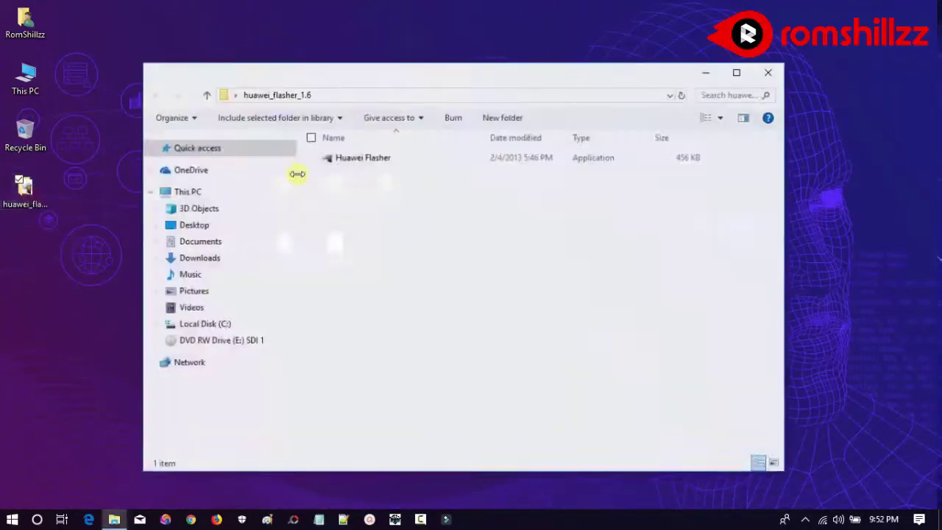
left_click(368, 156)
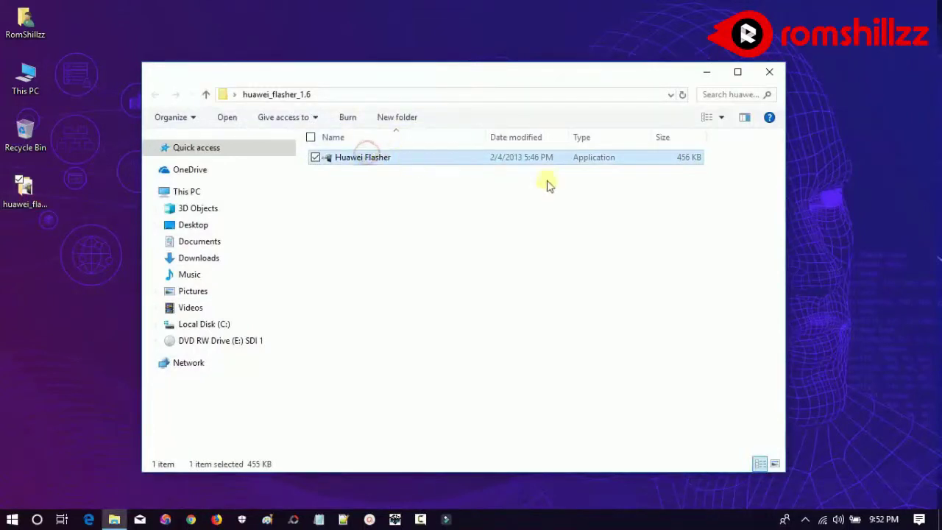
left_click(771, 70)
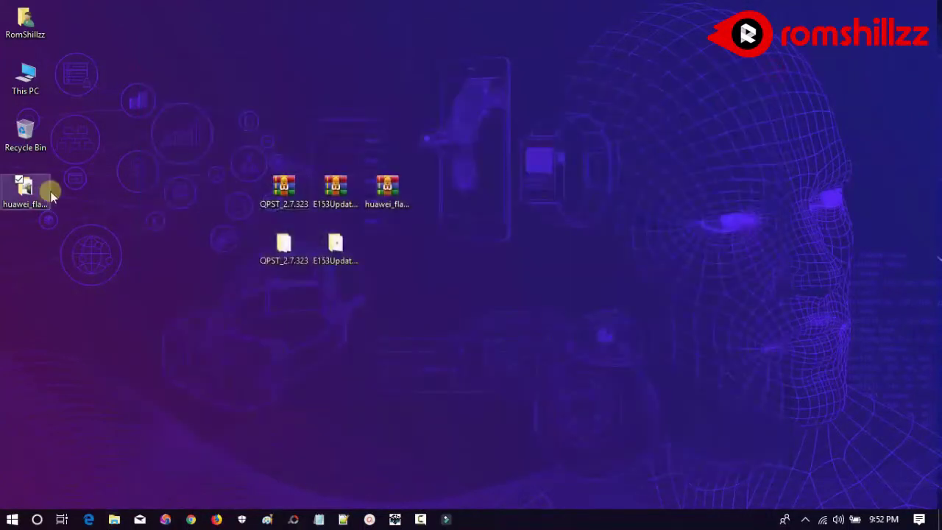
left_click_drag(22, 188, 389, 244)
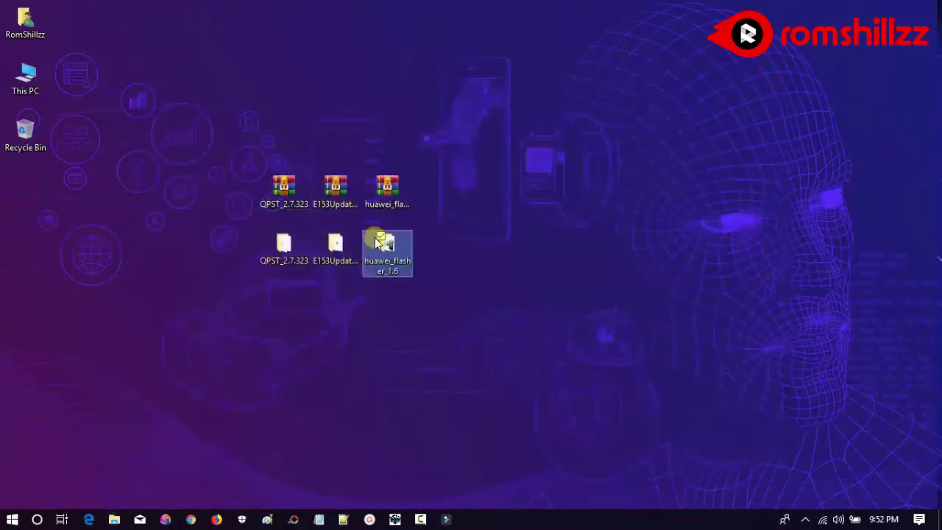
- Open Device Manager from the computer's system properties and close the System window
left_click(32, 92)
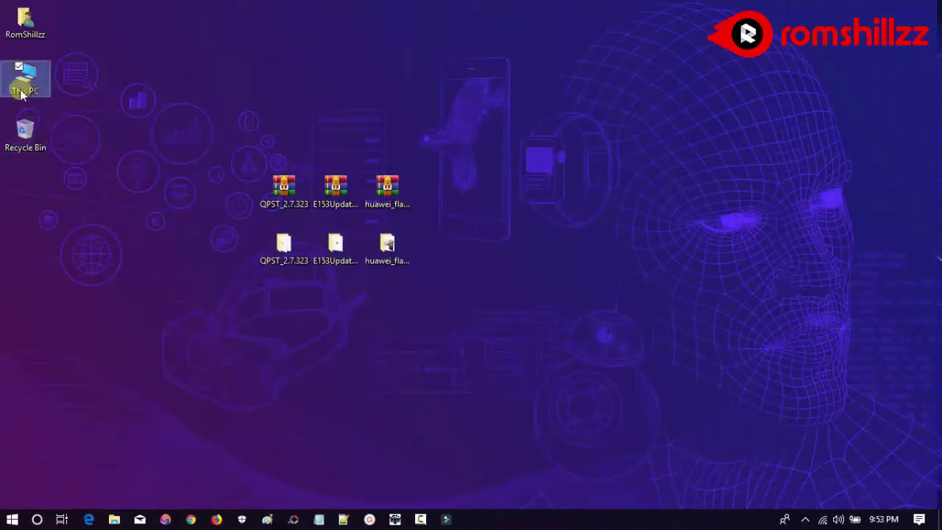
right_click(22, 90)
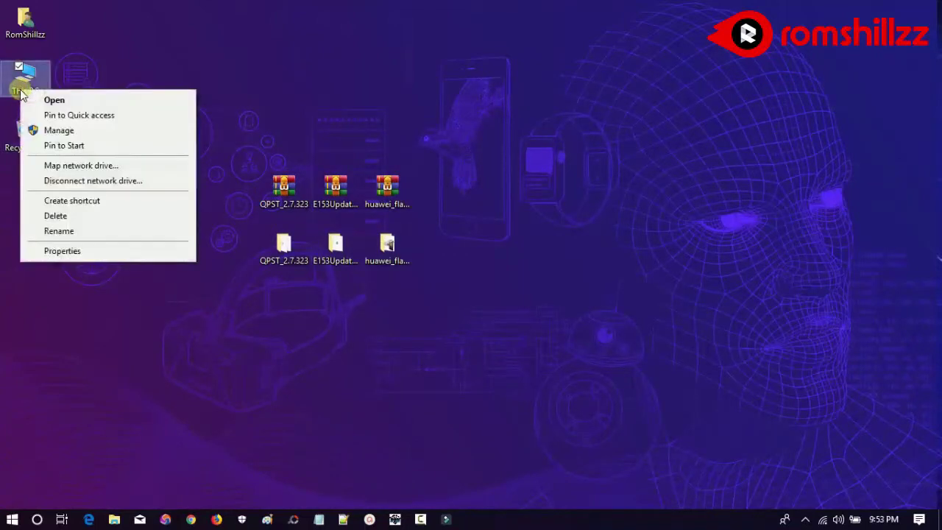
left_click(94, 251)
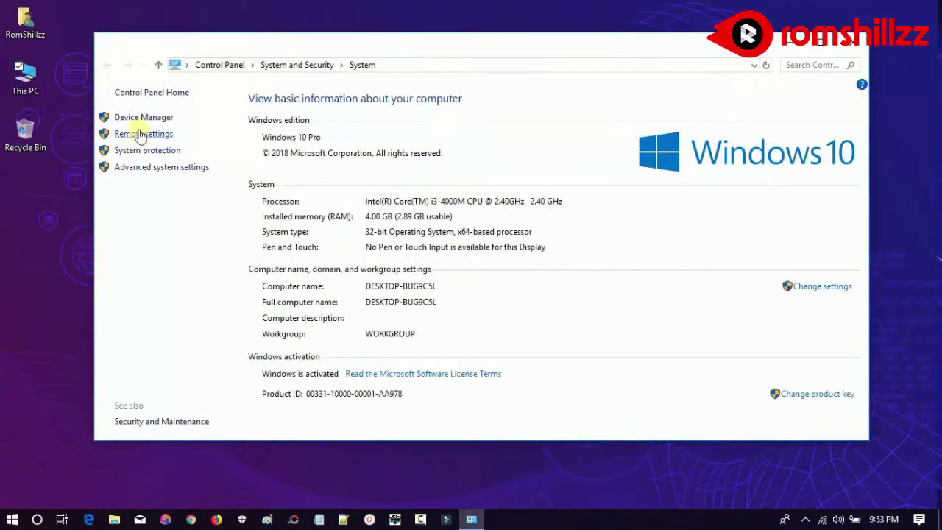
left_click(140, 118)
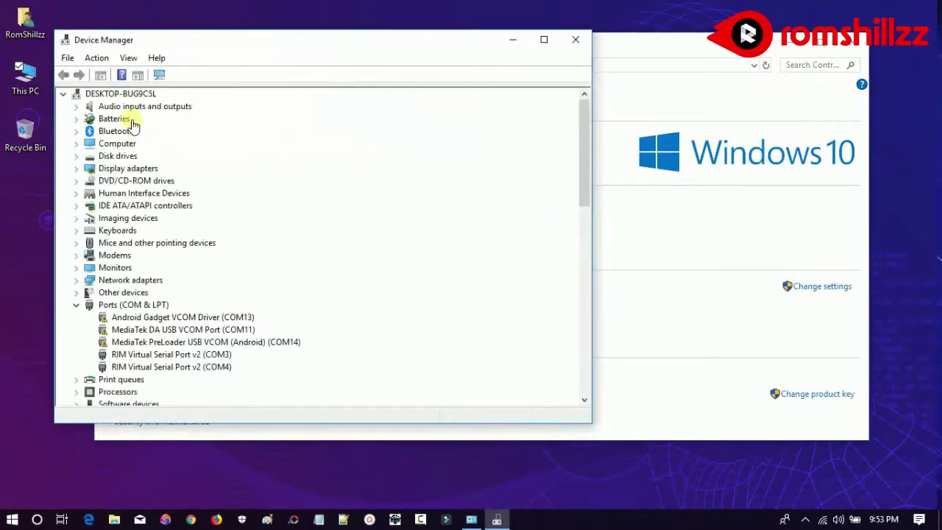
left_click(849, 49)
- Make the Device Manager window narrower and slightly taller, and move it clear of the archives and folders on the desktop
left_click_drag(594, 198, 393, 199)
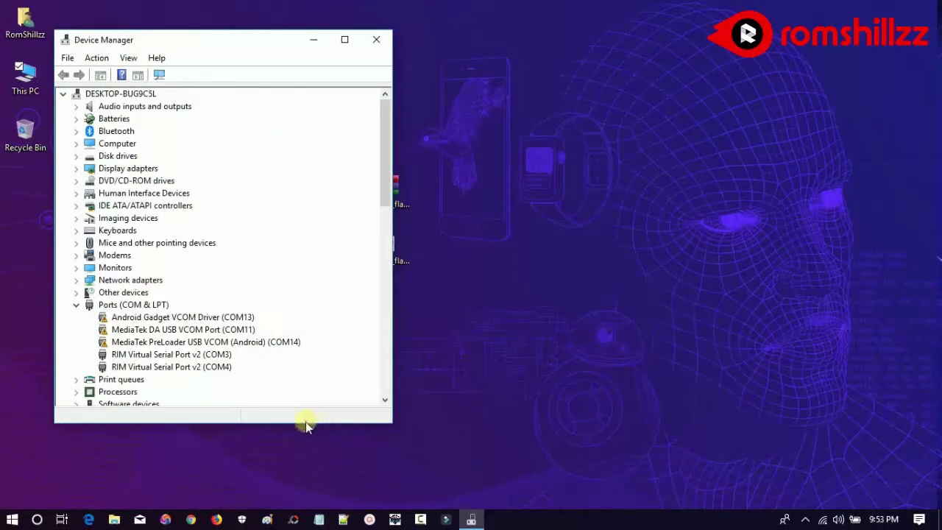
left_click_drag(303, 425, 302, 441)
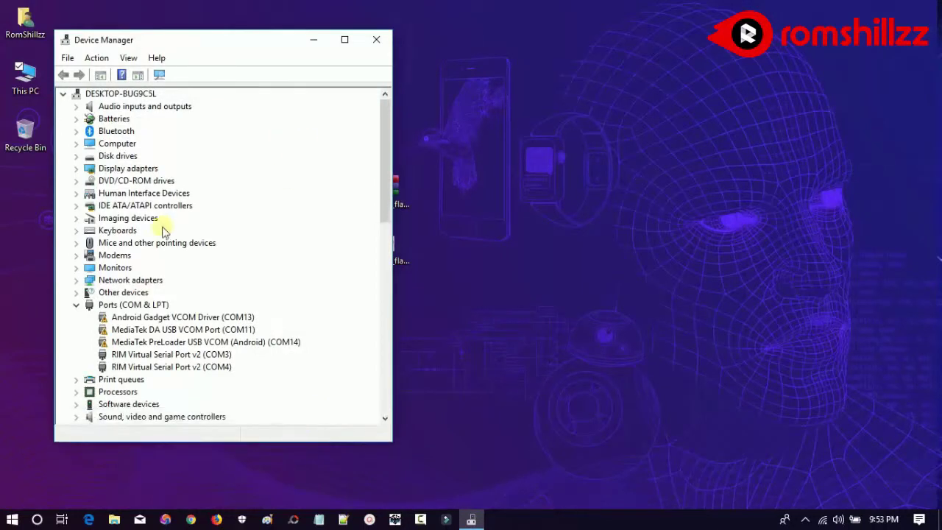
left_click_drag(265, 42, 735, 47)
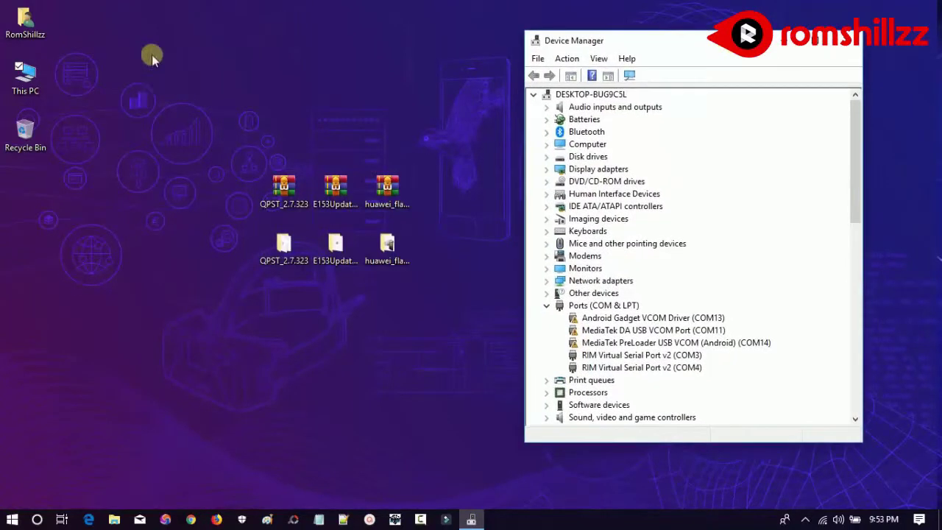
- Open This PC and arrange its window side by side with Device Manager
double_click(28, 81)
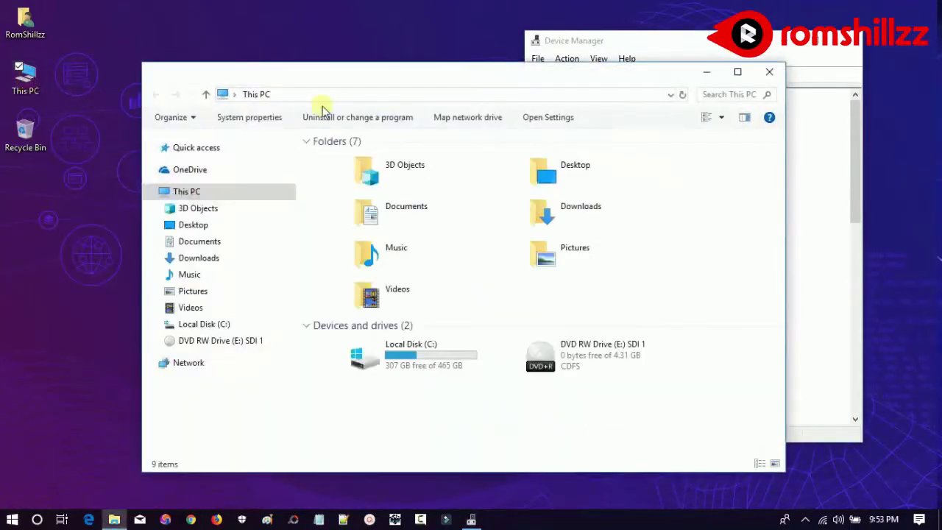
left_click_drag(457, 70, 385, 42)
left_click_drag(729, 41, 782, 46)
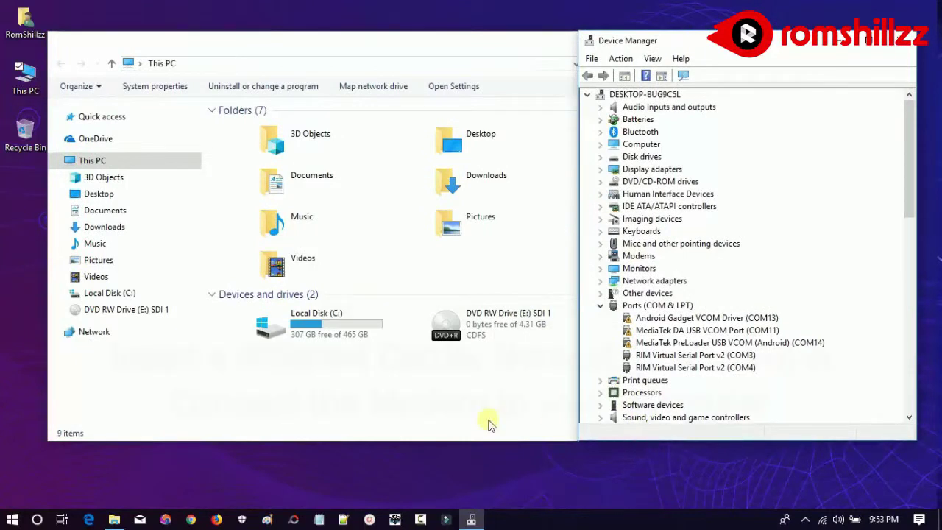
- Bring Device Manager in front of This PC and select its Ports (COM & LPT) category to monitor the modem connection
left_click(457, 425)
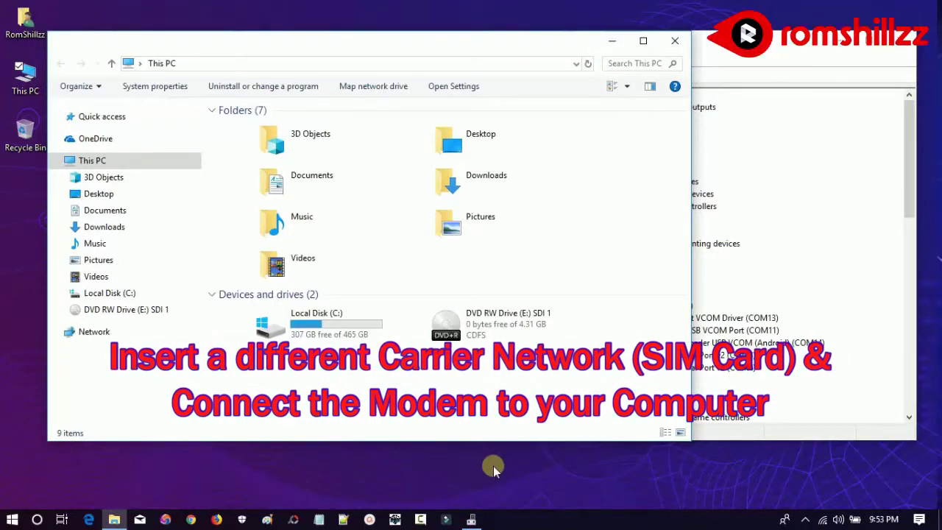
left_click(775, 43)
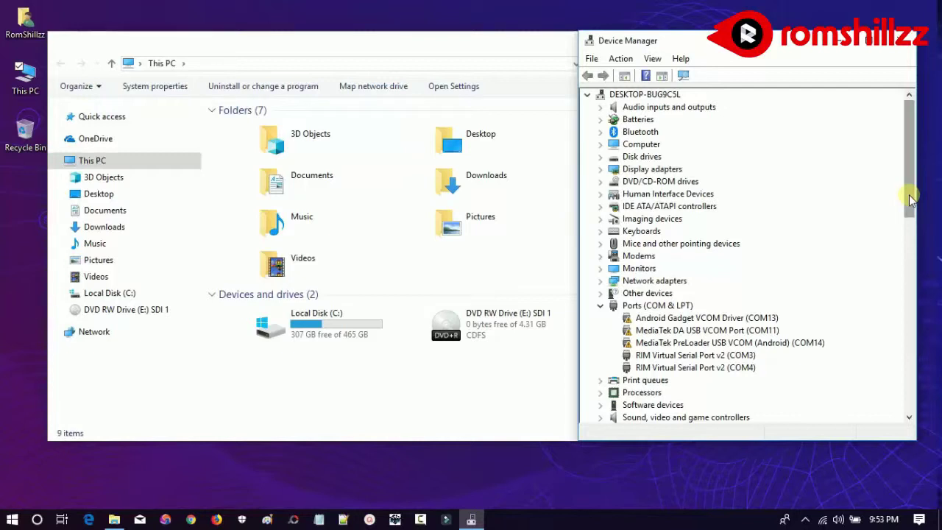
left_click(679, 306)
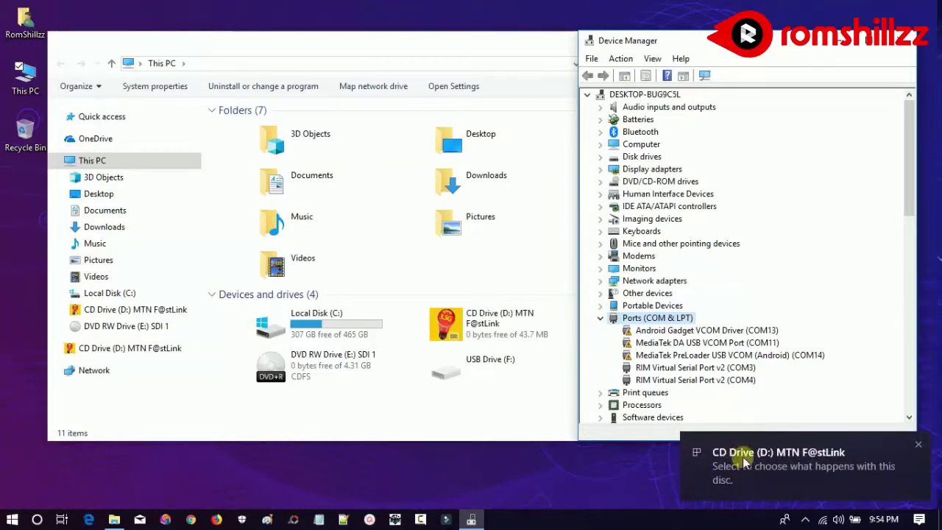
- Launch the MTN F@stLink setup from CD Drive (D:) and close the This PC window
left_click(490, 331)
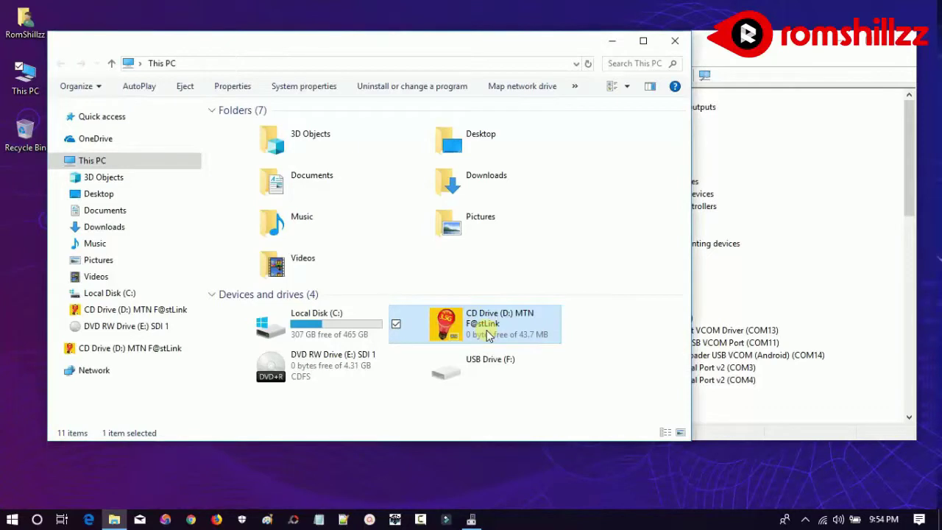
double_click(488, 334)
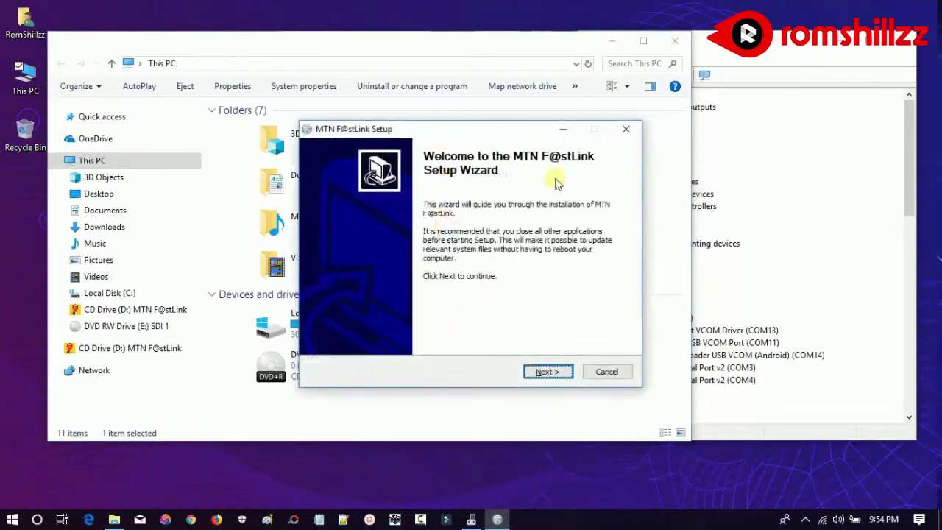
left_click(675, 40)
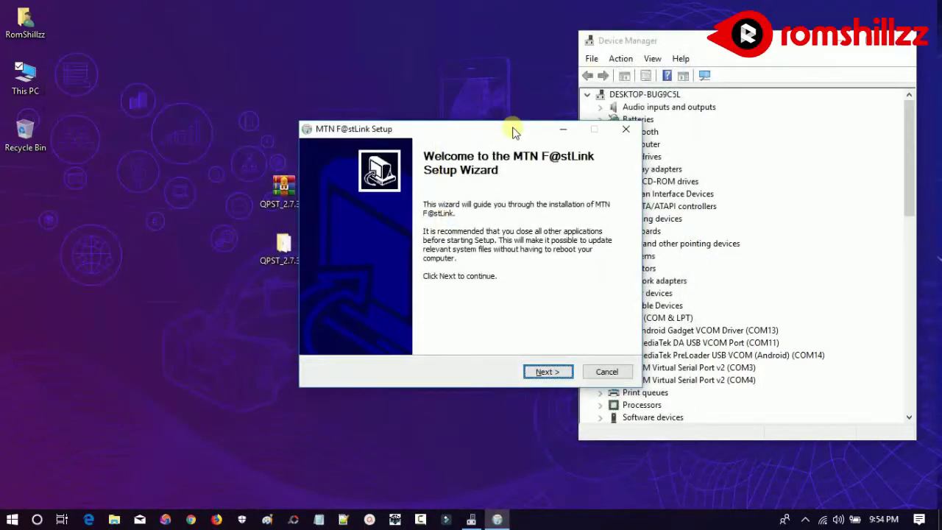
- Install MTN F@stLink in C:\Program Files\MTN F@stLink with the default MTN F@stLink Start Menu folder, and finish the setup wizard
left_click_drag(508, 131, 385, 126)
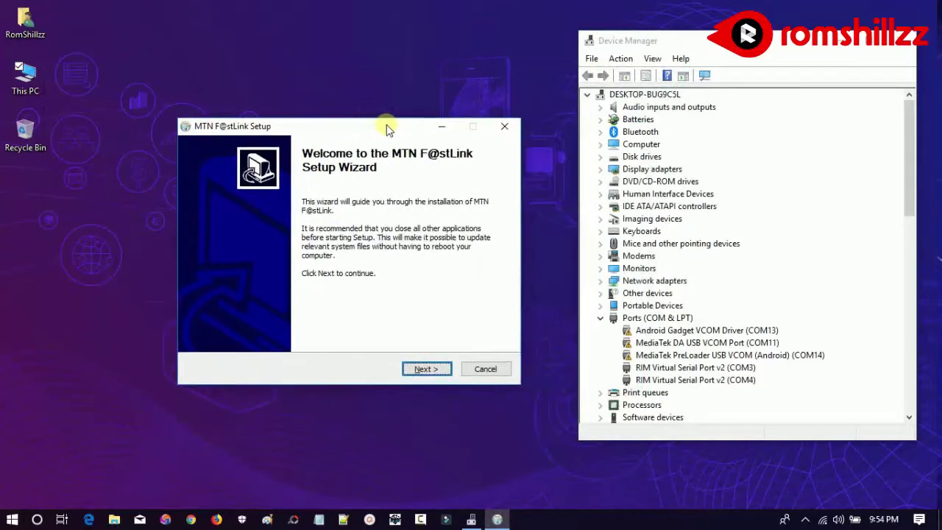
left_click(427, 370)
left_click(426, 370)
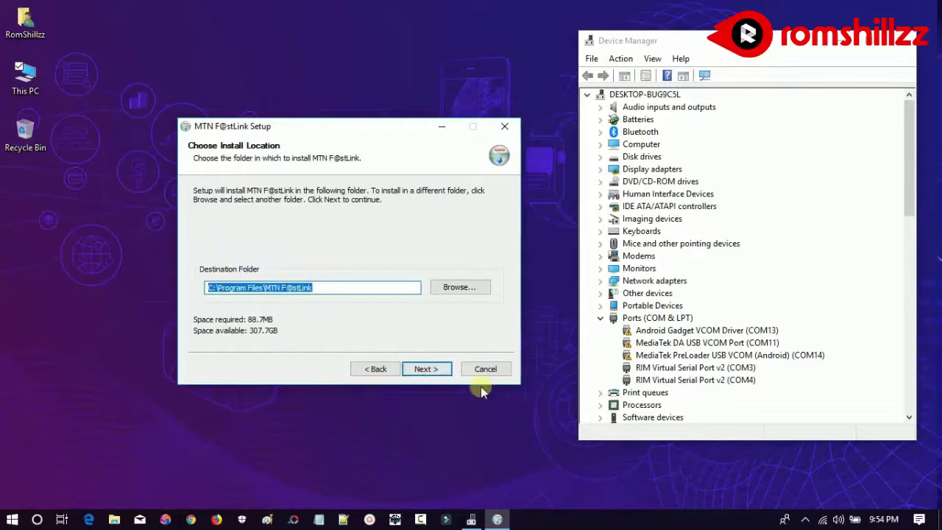
left_click(427, 369)
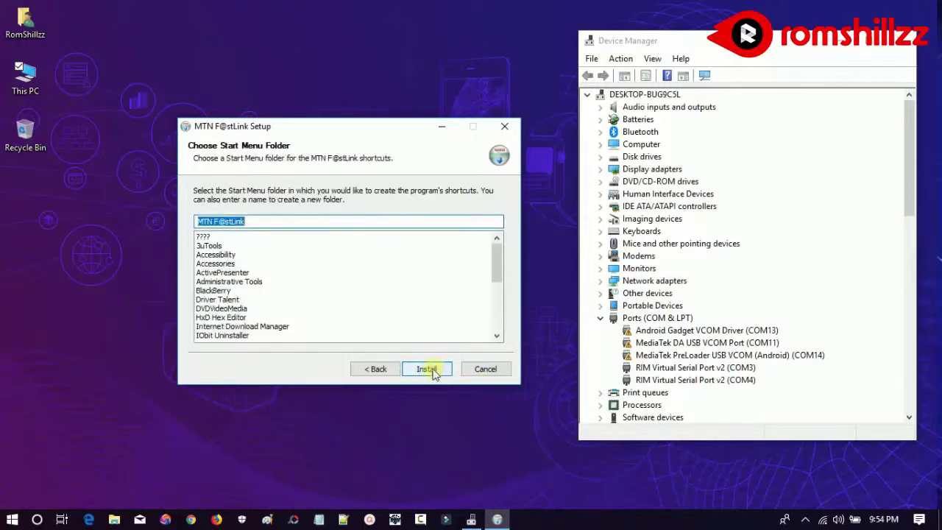
left_click(428, 371)
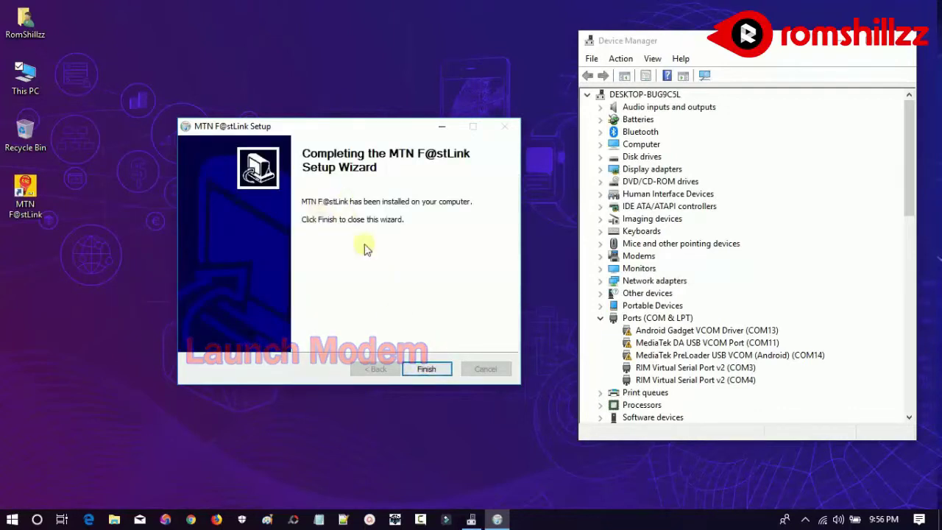
left_click(430, 368)
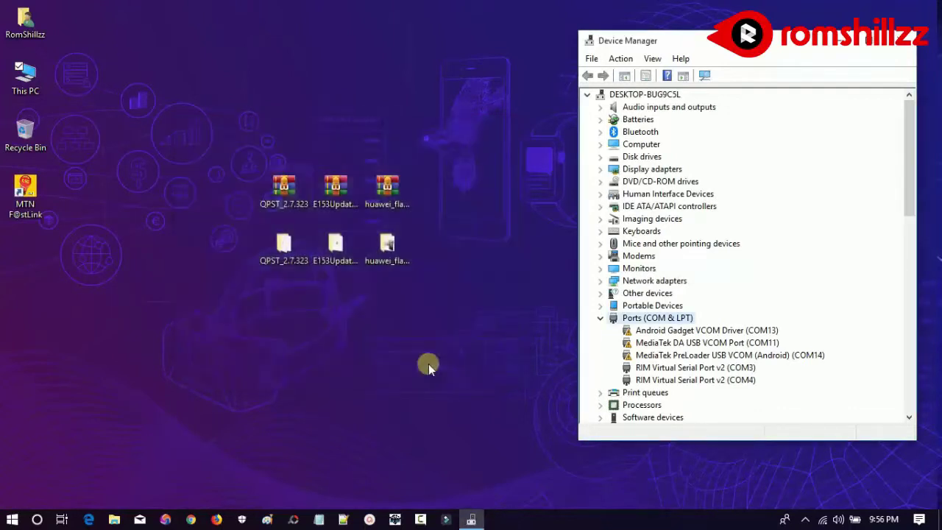
- Select the MTN F@stLink desktop shortcut, and check the Ports (COM & LPT) category in Device Manager for the modem
left_click(31, 197)
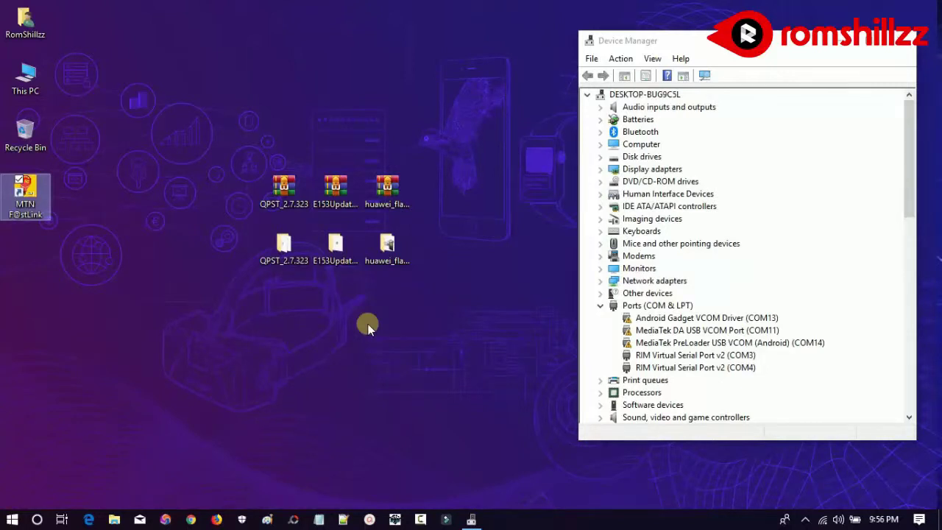
left_click(627, 306)
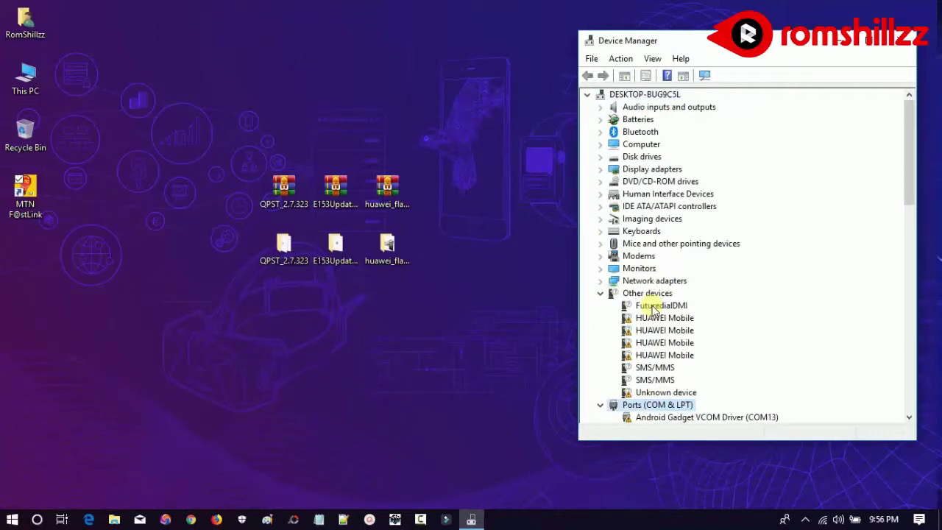
- Inspect the two HUAWEI Mobile Connect entries, 3G Application Interface and 3G PC UI Interface, under Ports (COM & LPT) in Device Manager
left_click_drag(913, 184, 911, 204)
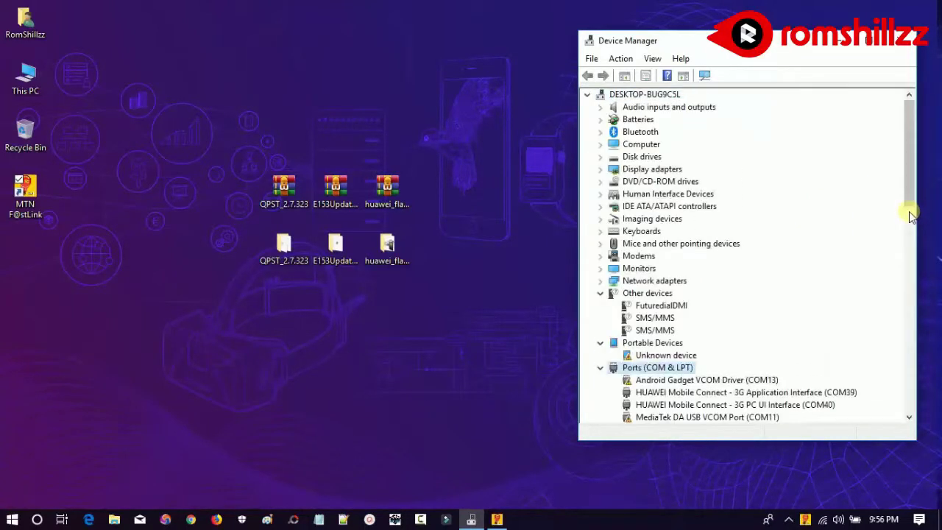
left_click_drag(910, 210, 910, 236)
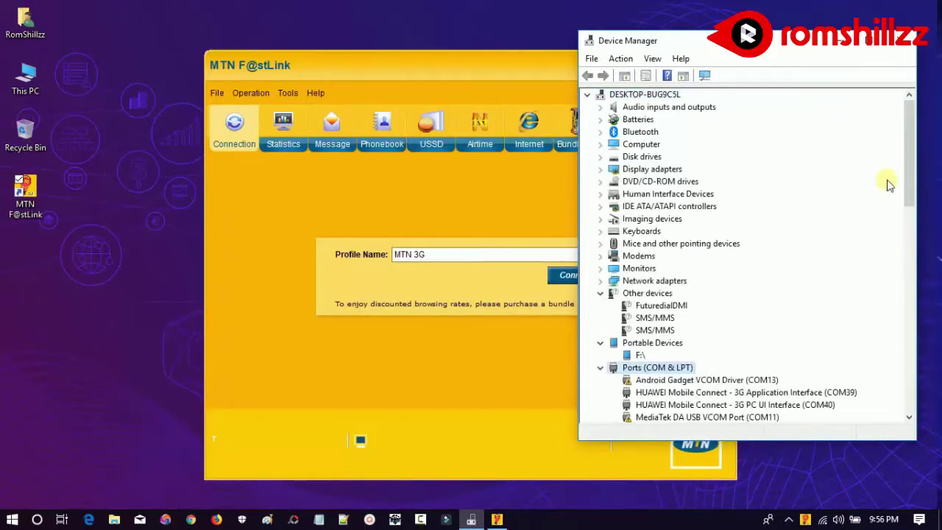
left_click(911, 228)
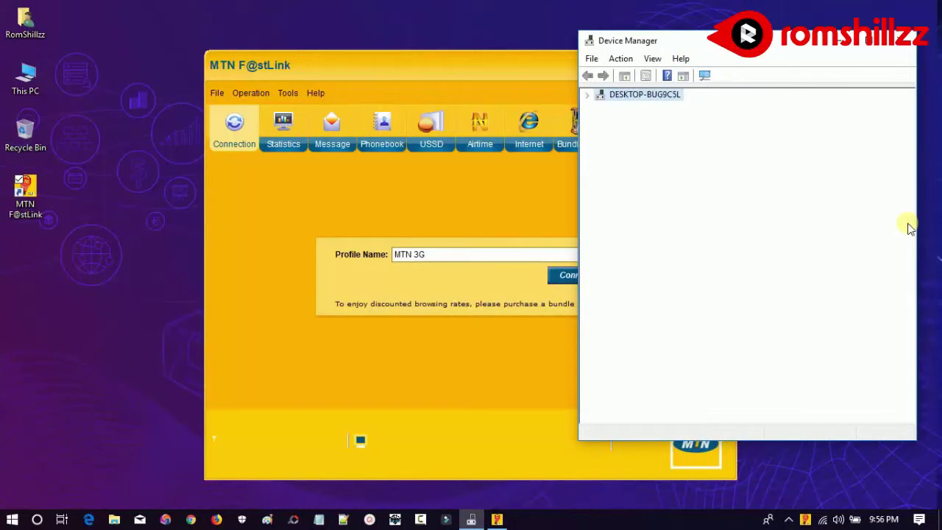
left_click_drag(910, 229, 913, 193)
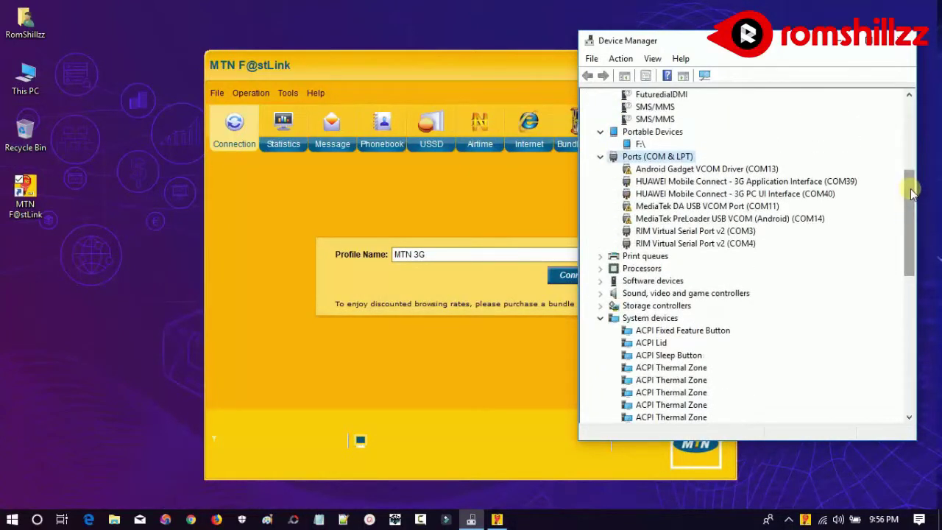
left_click(810, 183)
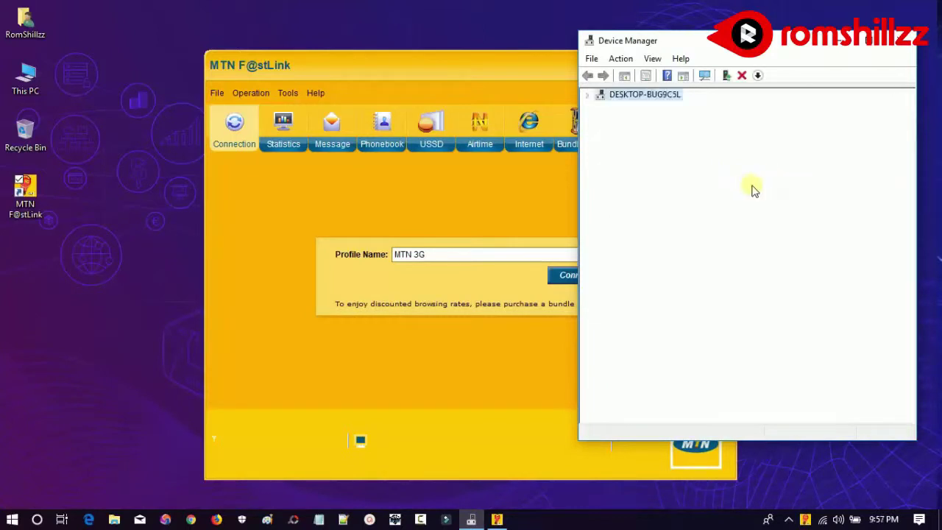
left_click_drag(908, 185, 910, 239)
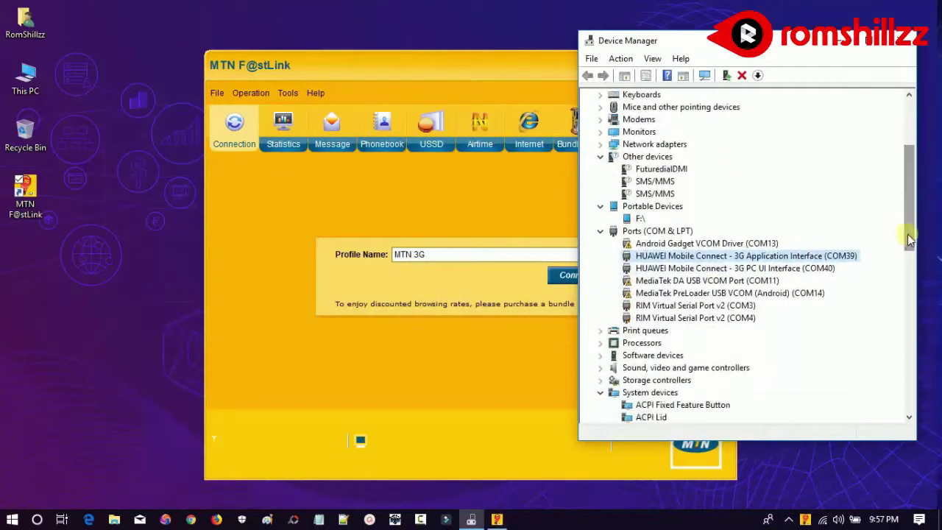
left_click(699, 268)
left_click(697, 256)
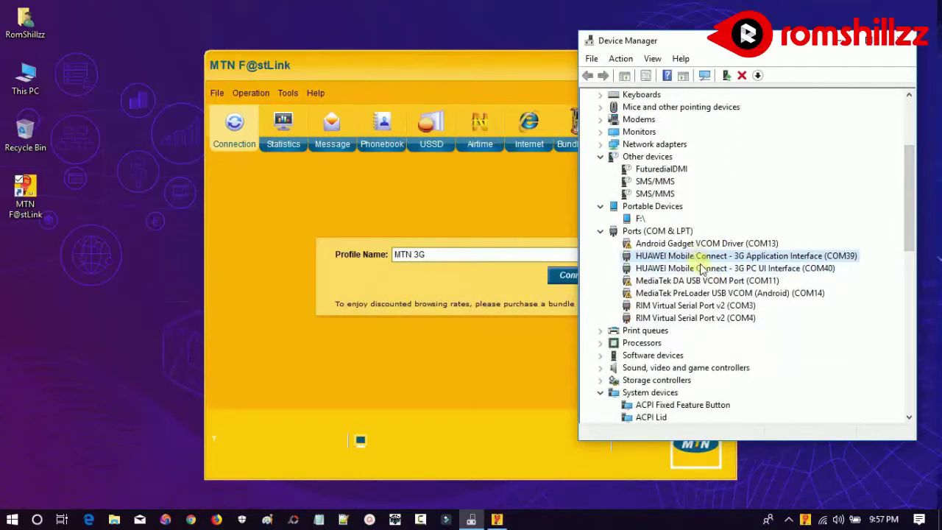
left_click(701, 268)
left_click(701, 257)
left_click(684, 269)
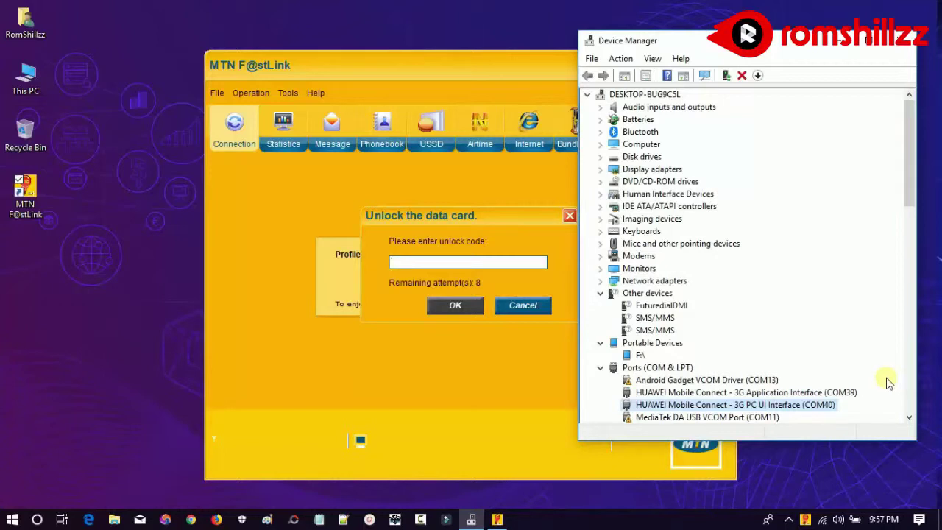
- Cancel the data card unlock code request without entering a code, and exit MTN F@stLink
left_click(488, 234)
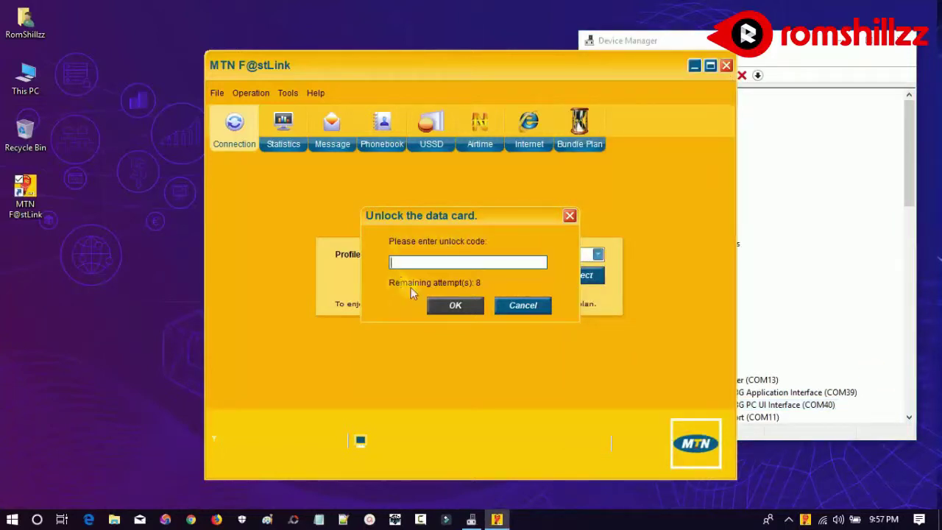
left_click(525, 306)
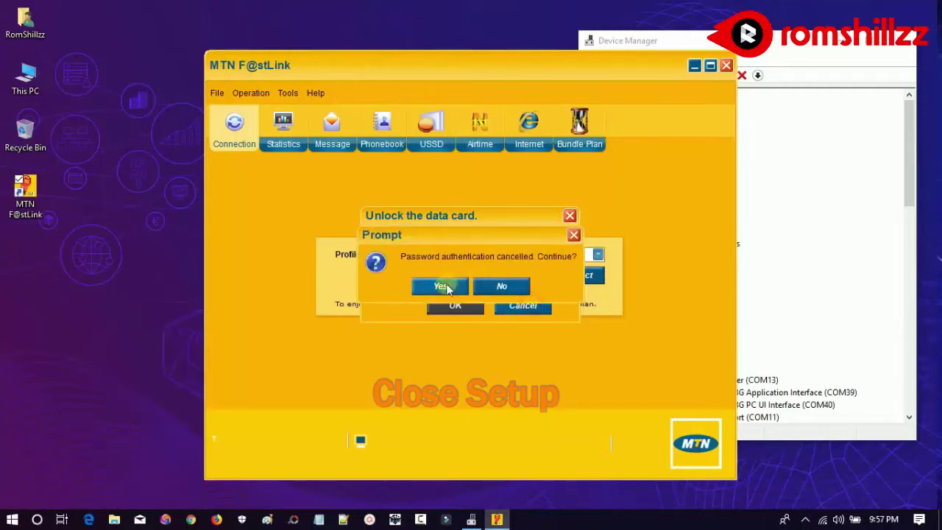
left_click(448, 287)
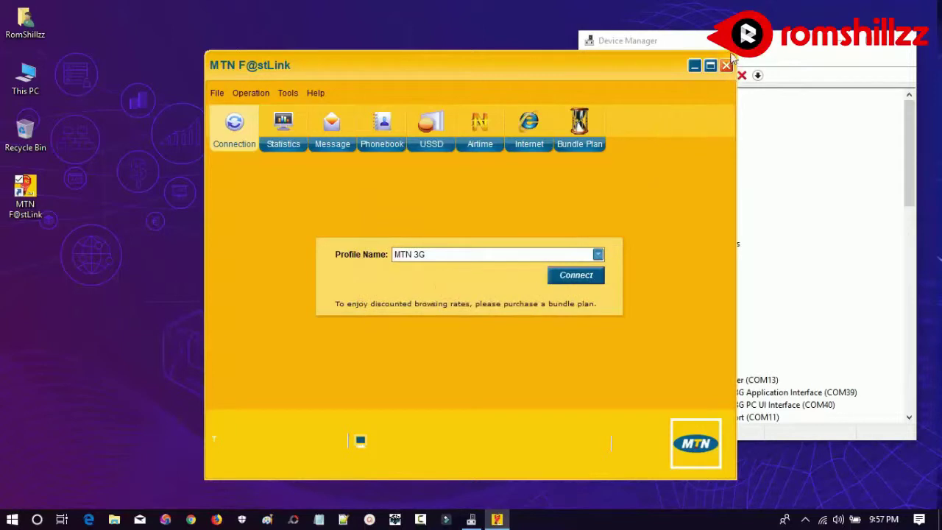
left_click(727, 66)
left_click(434, 289)
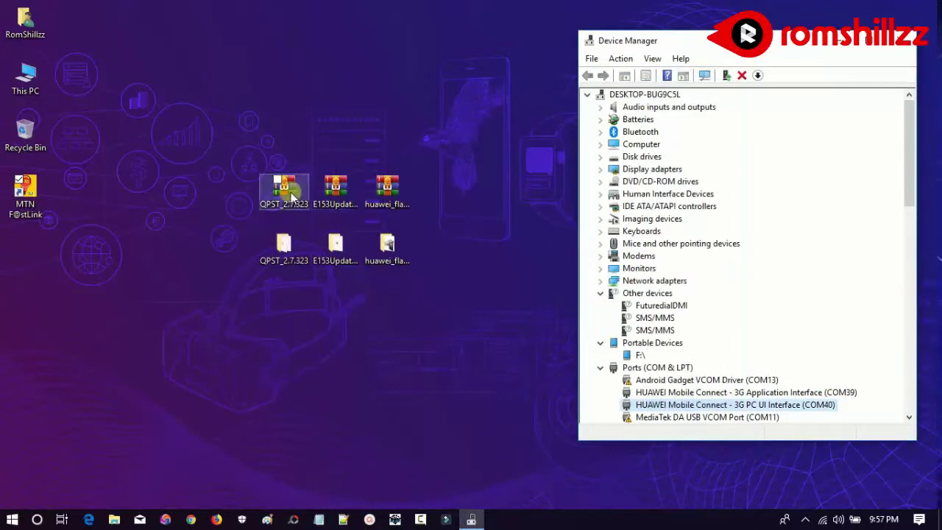
- Launch the Setup application from the extracted QPST_2.7.323 desktop folder
left_click(287, 227)
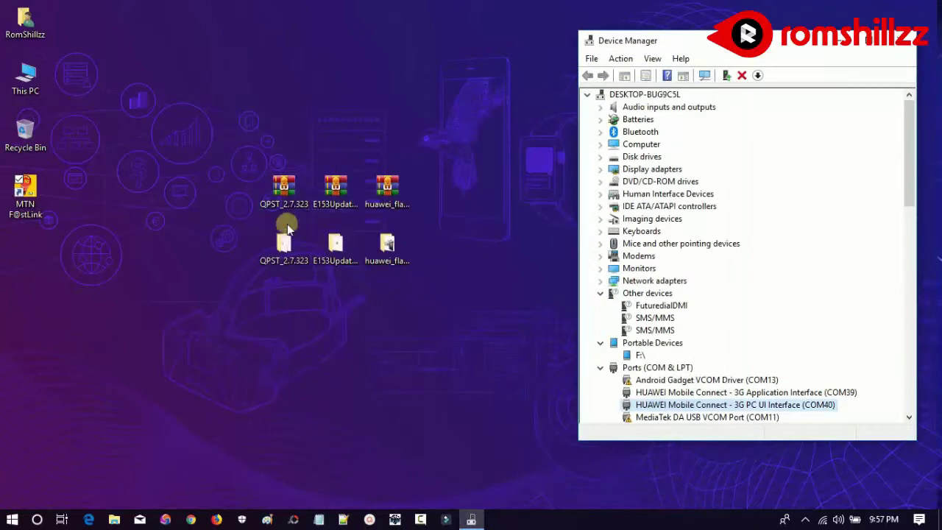
left_click(279, 257)
double_click(280, 258)
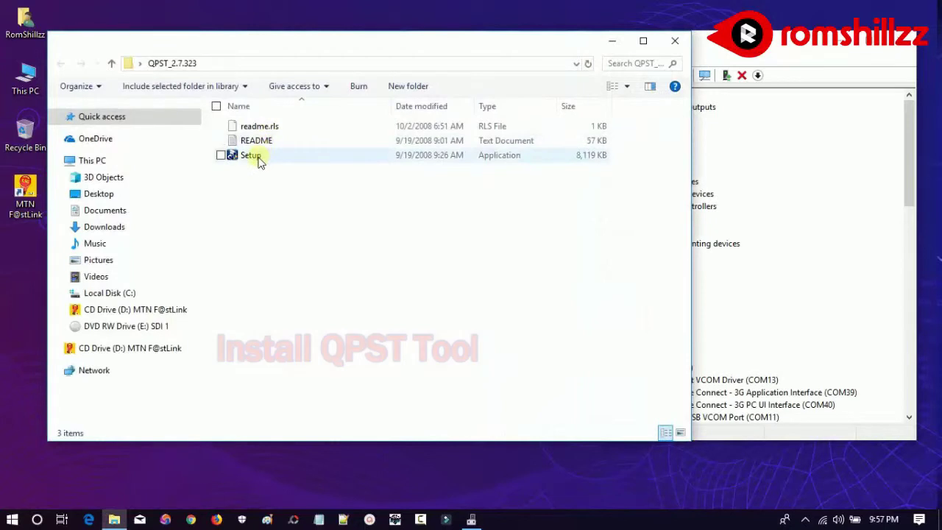
left_click(259, 160)
double_click(271, 161)
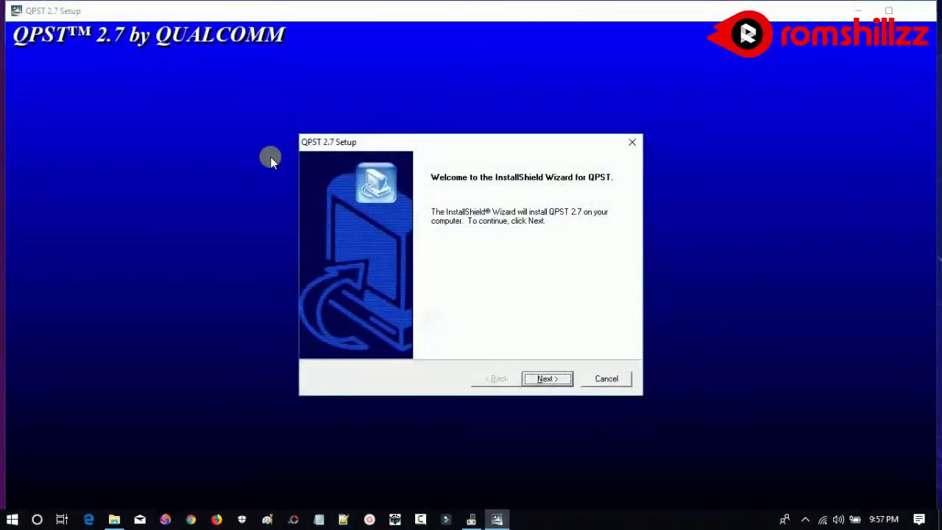
- Accept the QPST 2.7 license agreement and submit the customer information with the company name RomShillzz
left_click(546, 379)
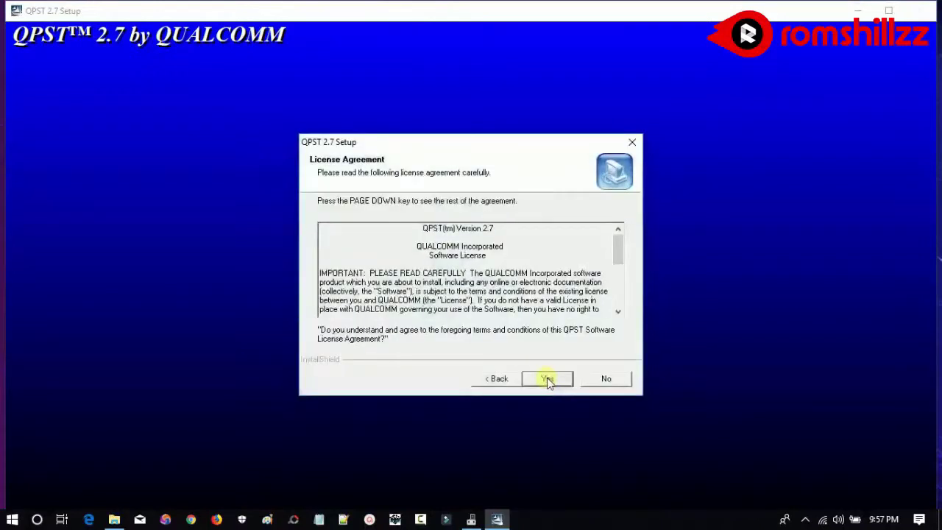
left_click(545, 379)
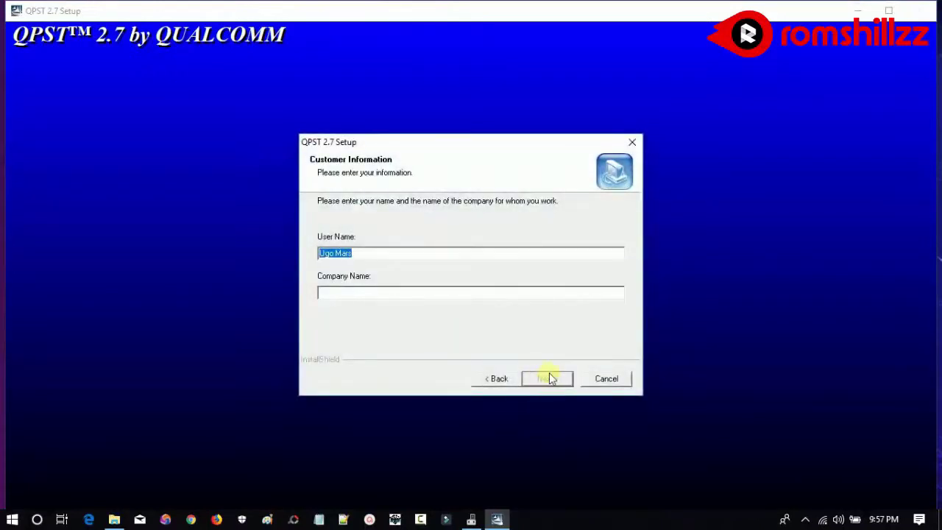
left_click(425, 298)
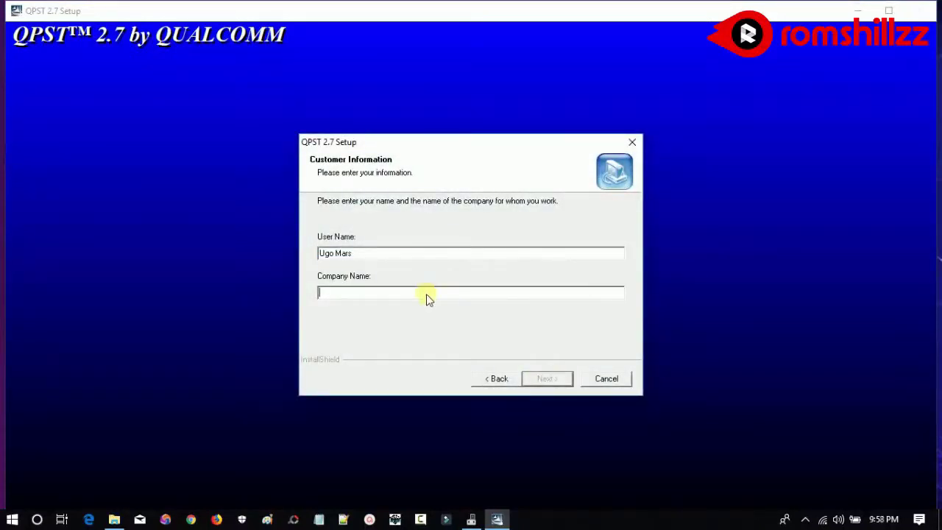
type("RomShillzz")
left_click(545, 379)
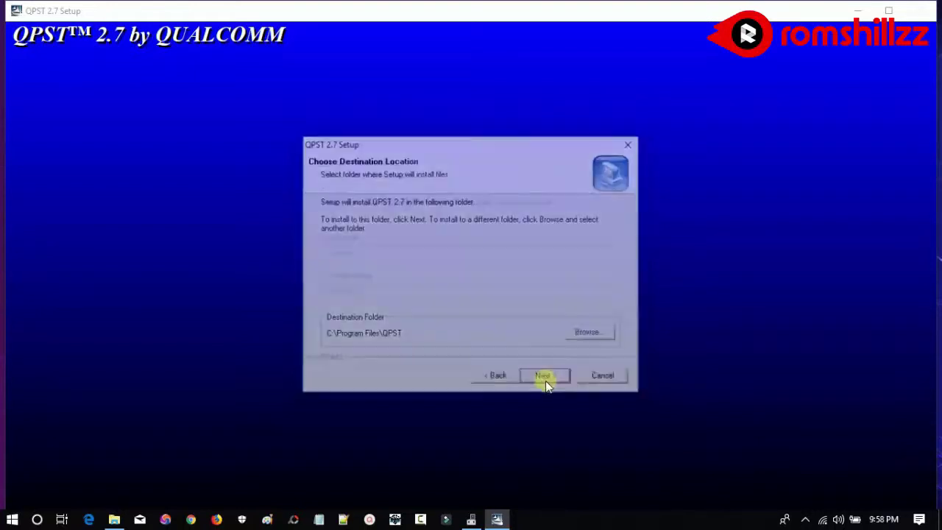
- Install SURF Product Support Tools in C:\Program Files\QPST with the QPST program folder, without viewing the README, and close the QPST_2.7.323 folder window
left_click(545, 380)
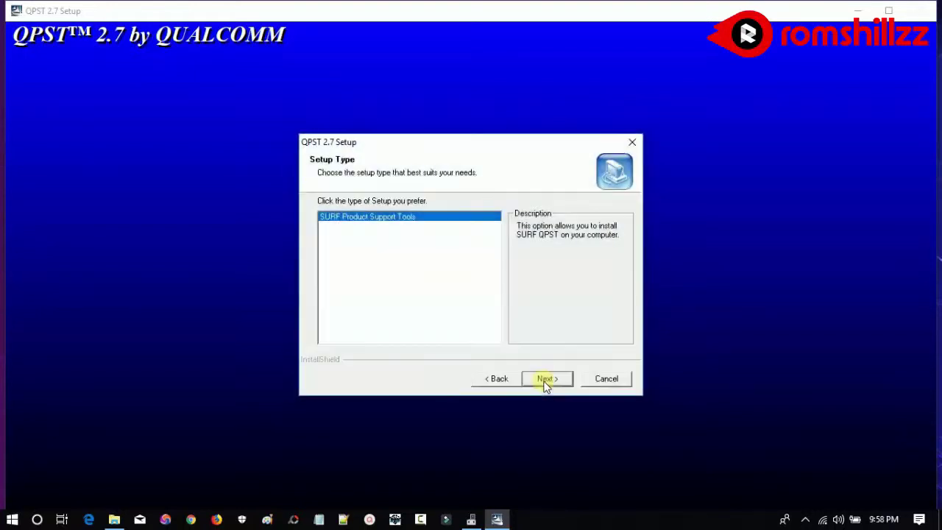
left_click(547, 379)
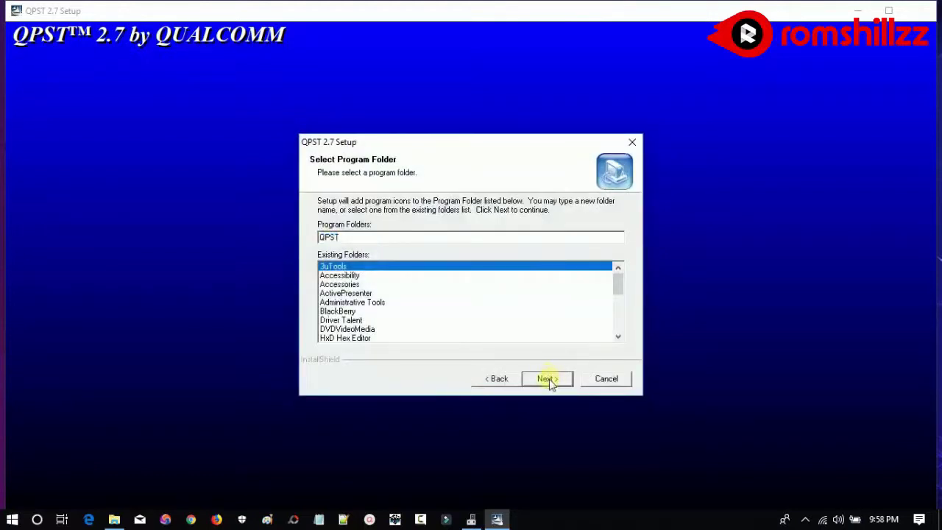
left_click(547, 379)
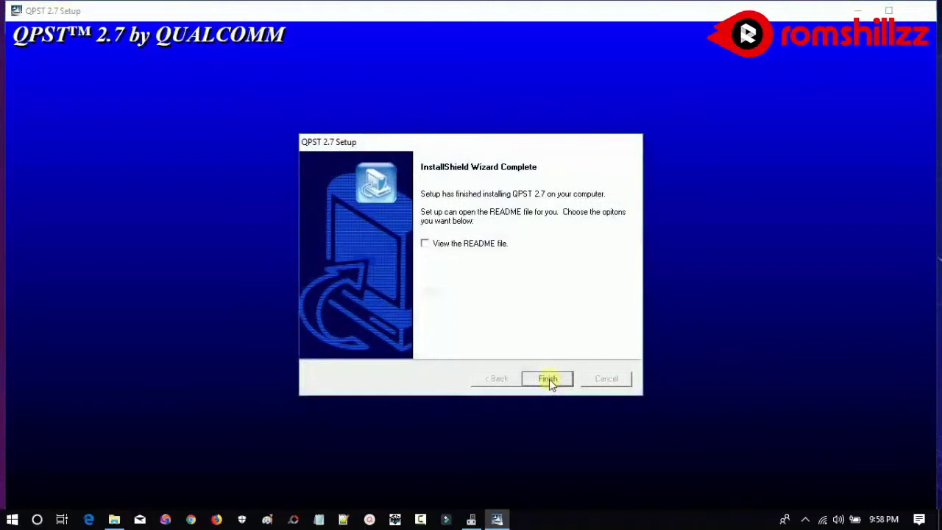
left_click(548, 380)
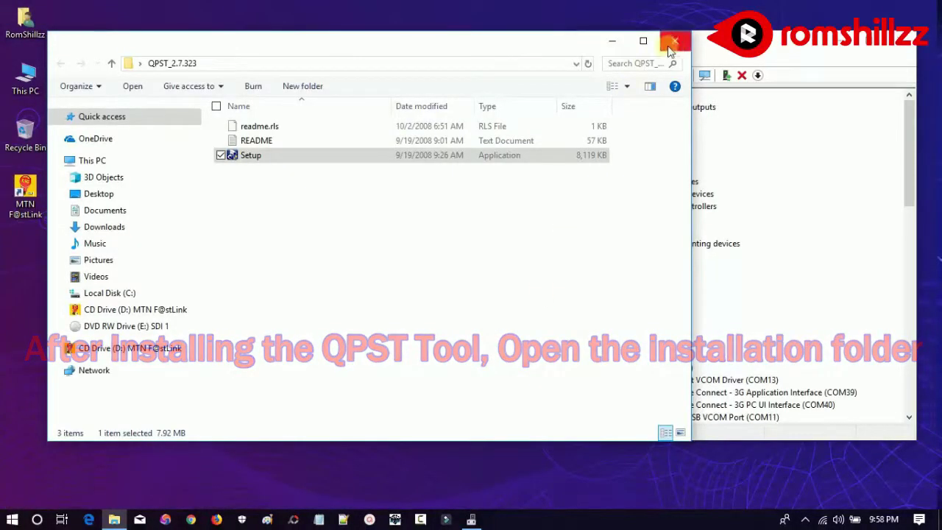
left_click(672, 44)
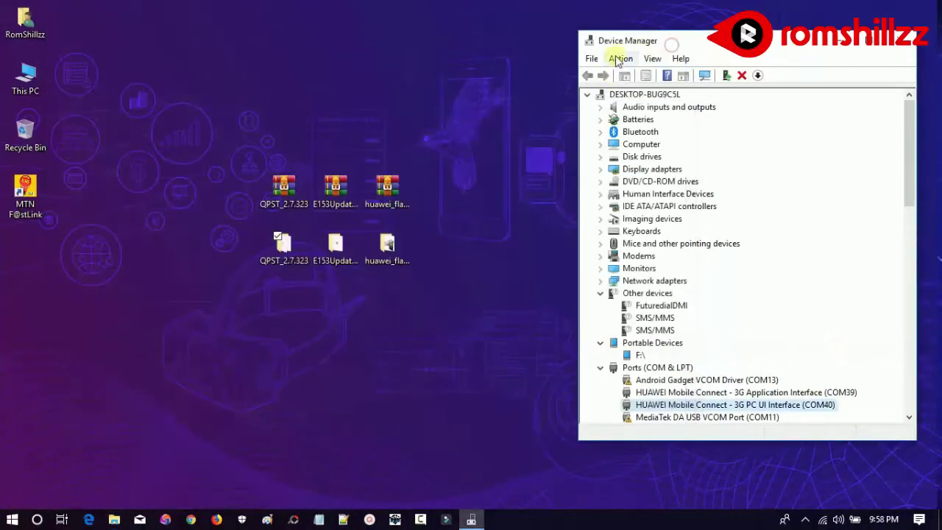
- Open the C:\Program Files\QPST\bin folder through This PC
double_click(36, 82)
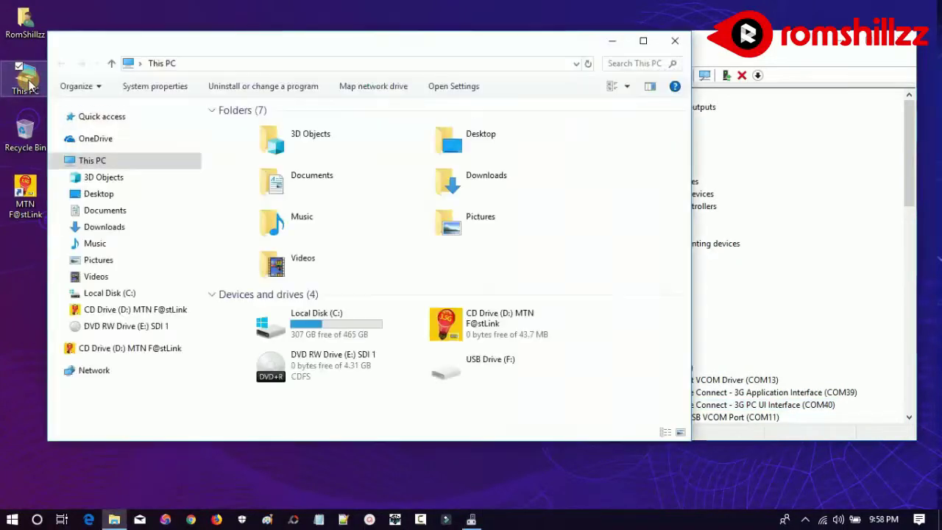
left_click(271, 327)
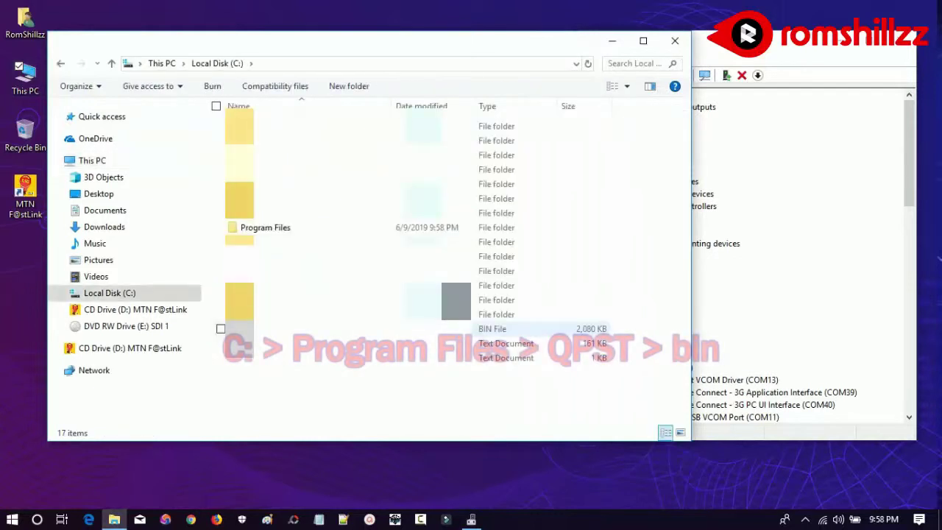
left_click(289, 228)
double_click(289, 228)
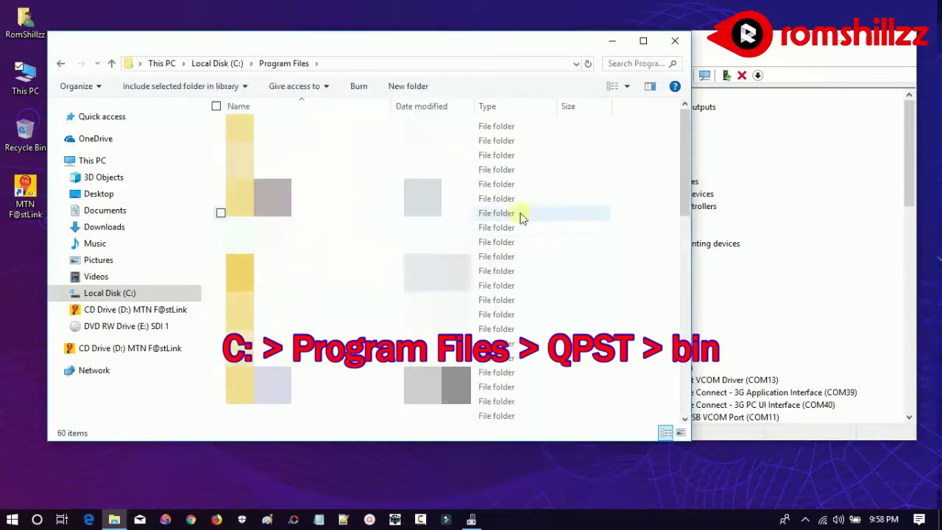
left_click_drag(688, 187, 686, 324)
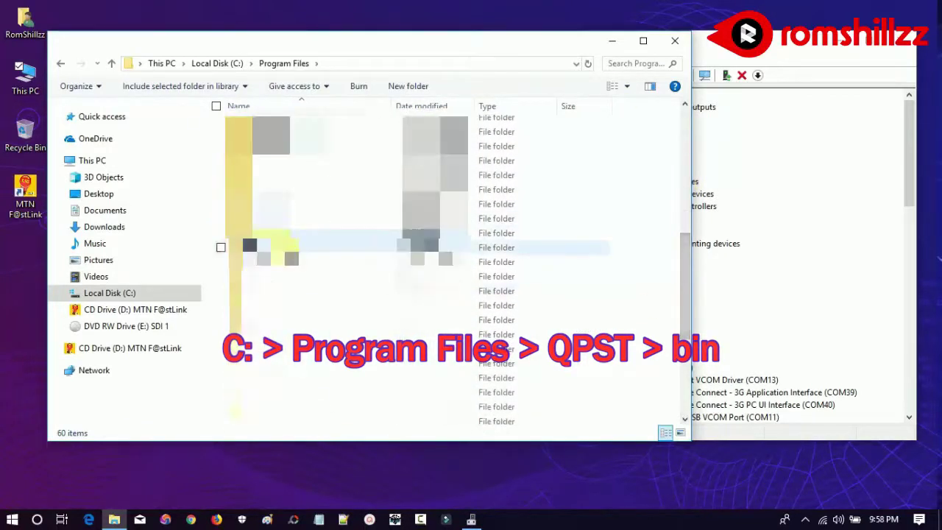
left_click(286, 251)
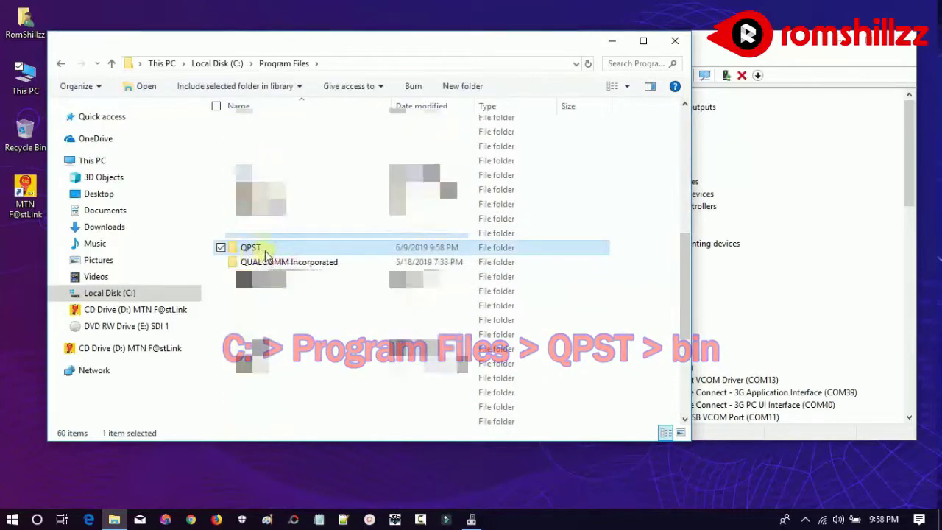
double_click(265, 250)
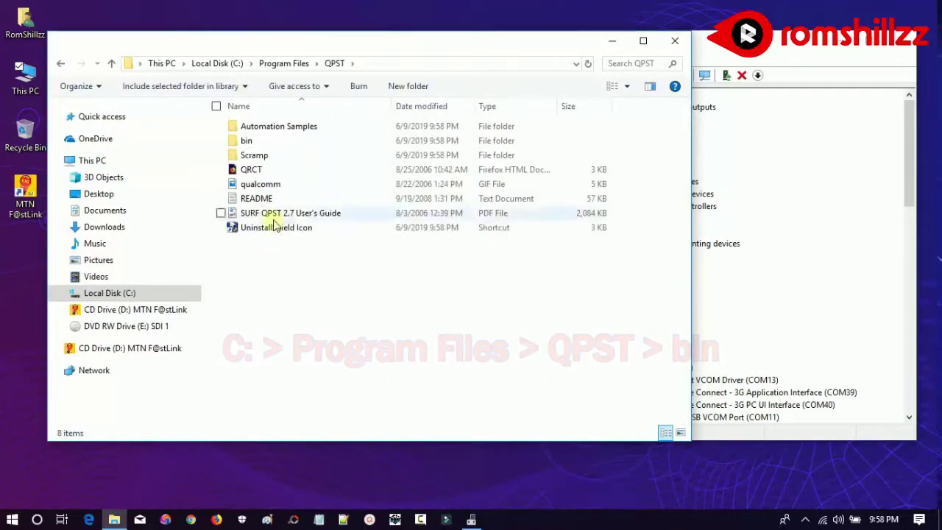
left_click(257, 141)
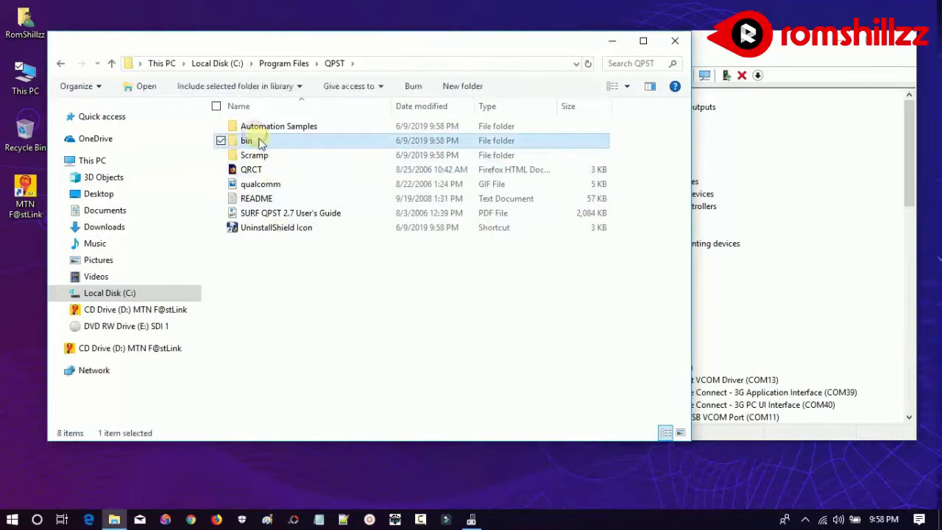
double_click(259, 141)
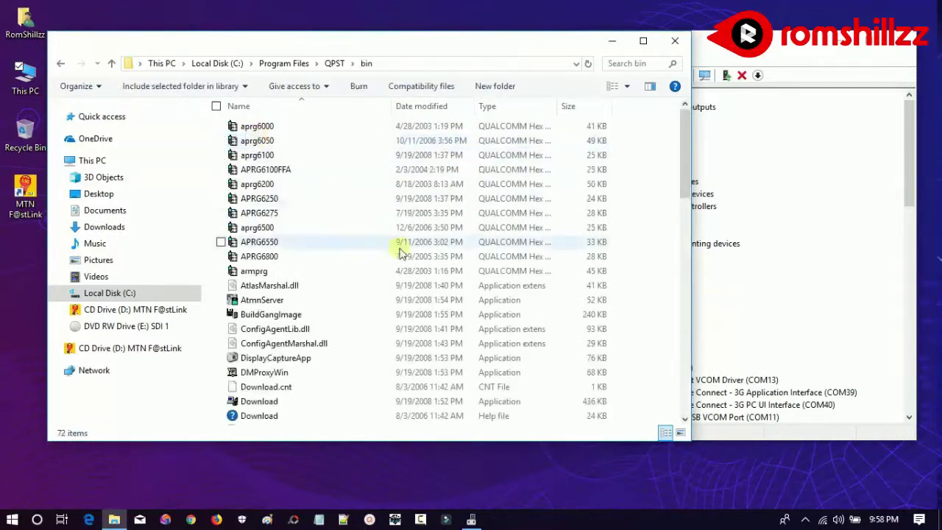
- Launch the QPSTConfig application from the QPST bin folder
left_click_drag(680, 185, 681, 338)
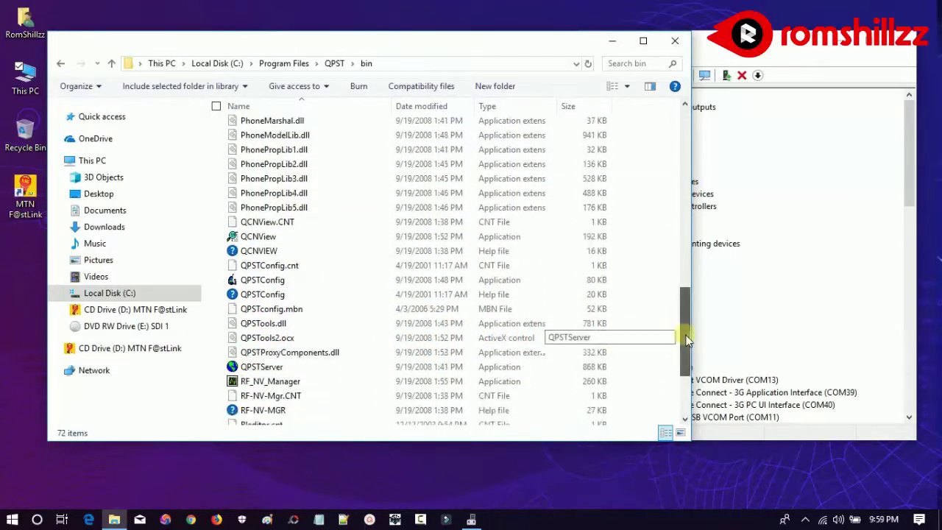
left_click(335, 278)
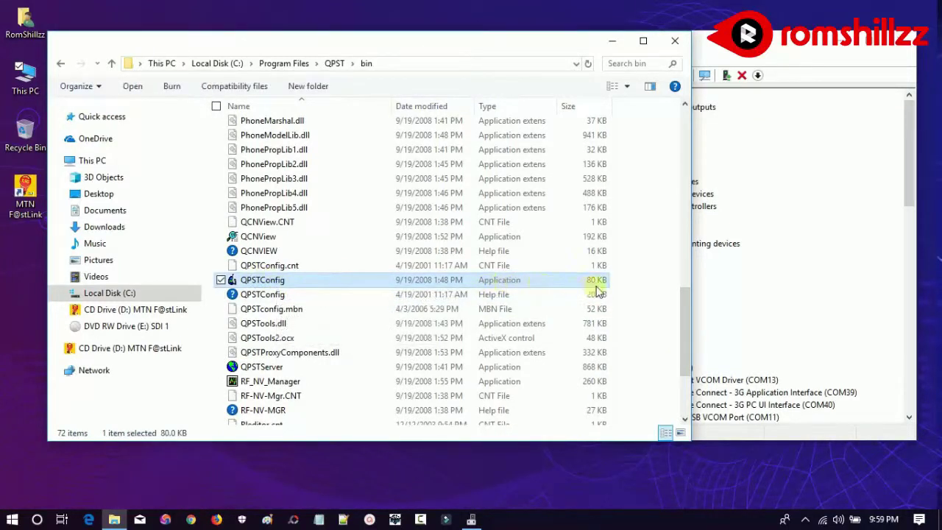
double_click(337, 284)
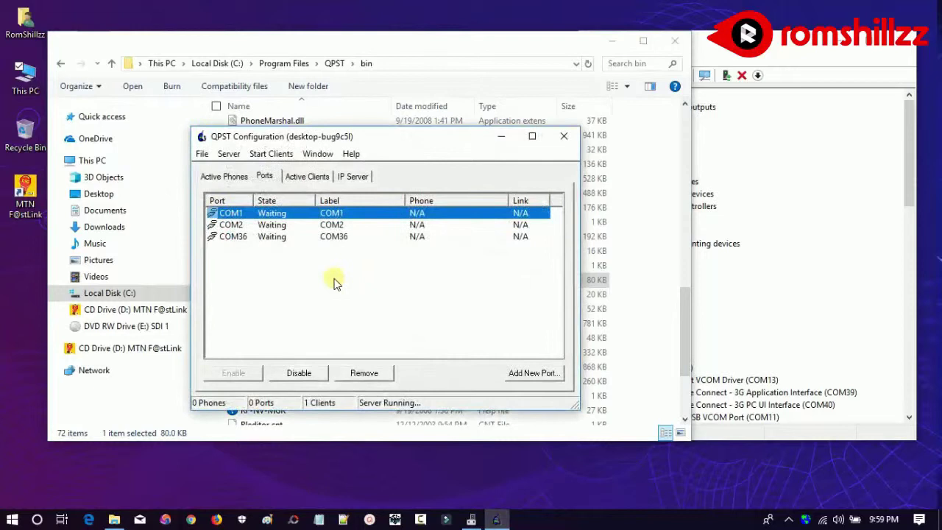
- Close the bin folder window and arrange QPST Configuration beside Device Manager with the Ports (COM & LPT) devices in view
left_click(681, 48)
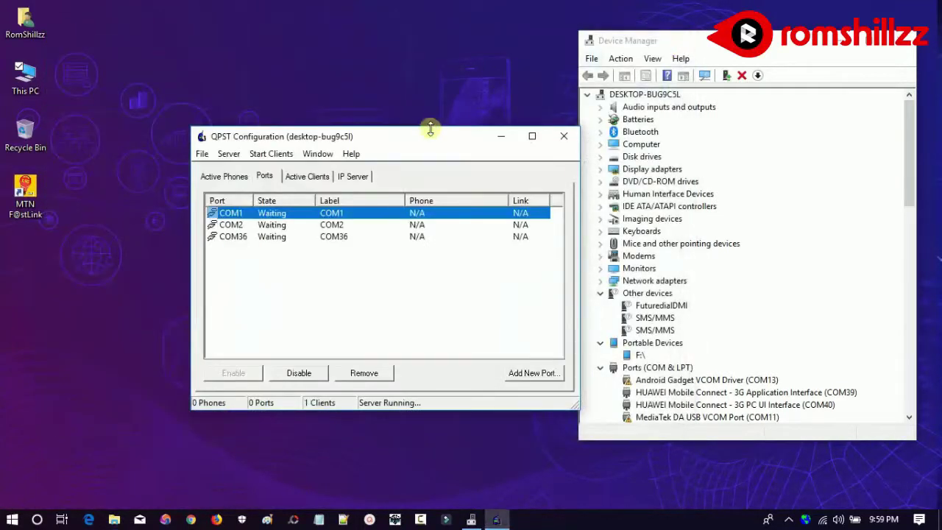
left_click_drag(427, 140, 382, 141)
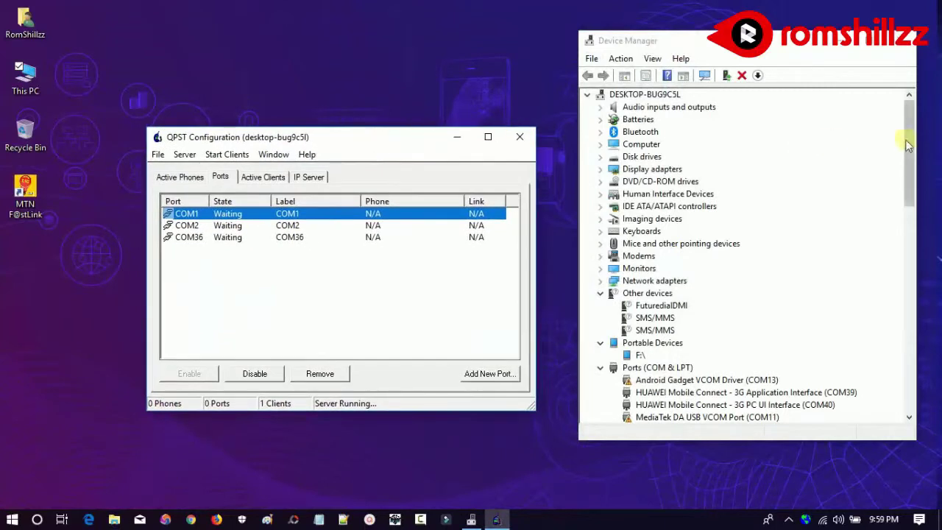
left_click_drag(778, 46, 752, 46)
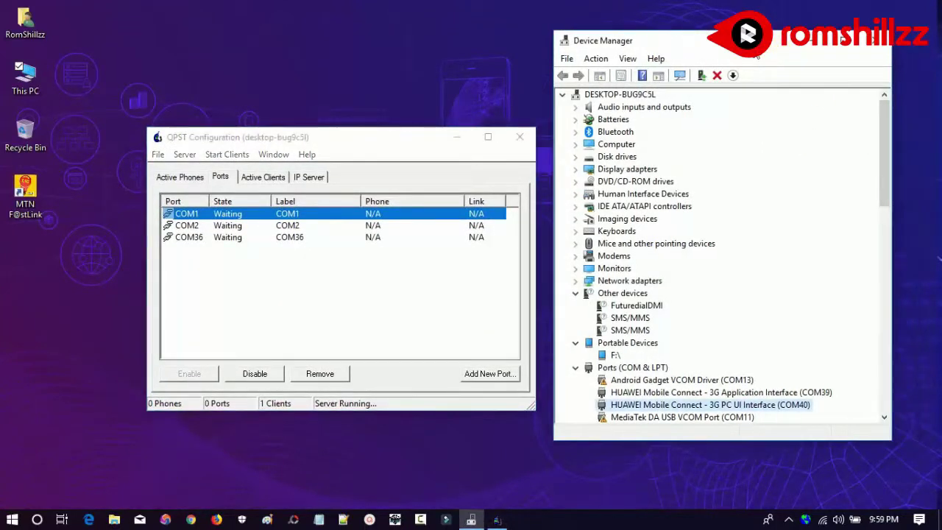
left_click_drag(886, 147, 862, 194)
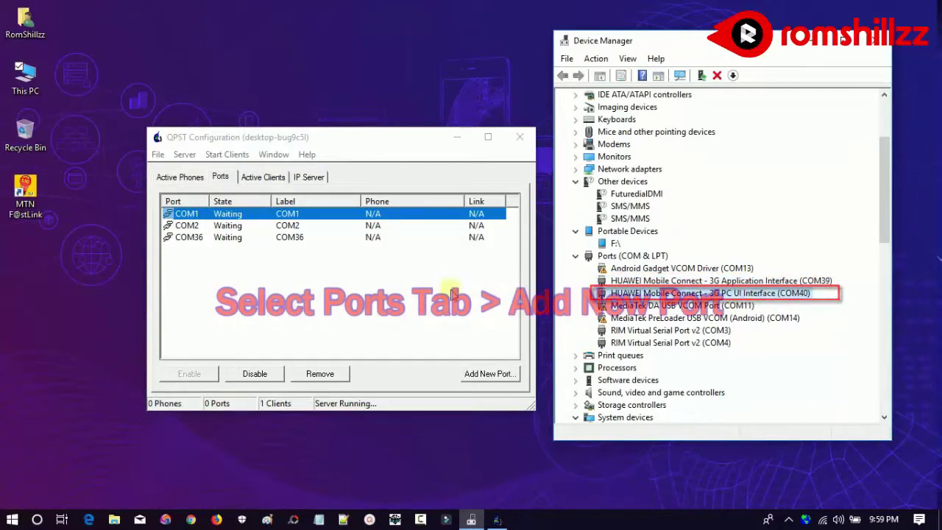
- Add the HUAWEI Mobile Connect - 3G PC UI Interface port COM40 to QPST, with non-diagnostic ports shown in the port list
left_click(221, 178)
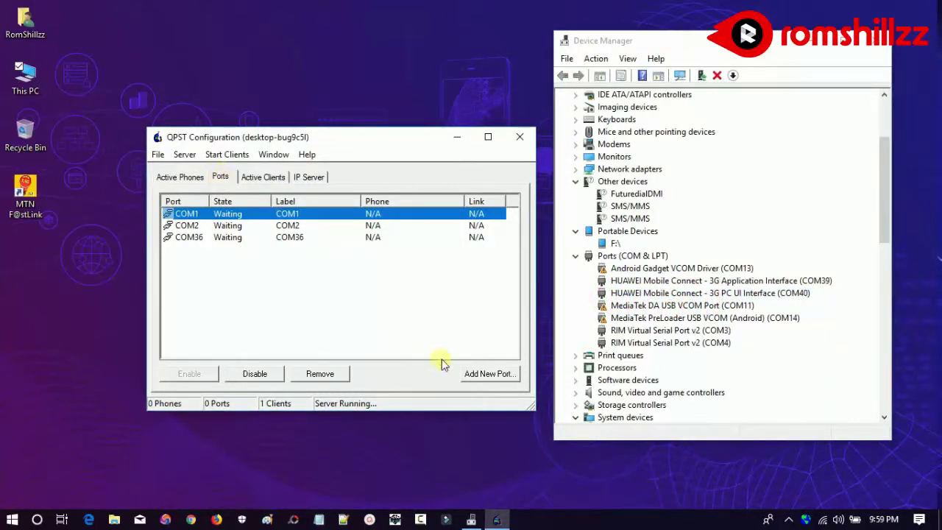
left_click(477, 376)
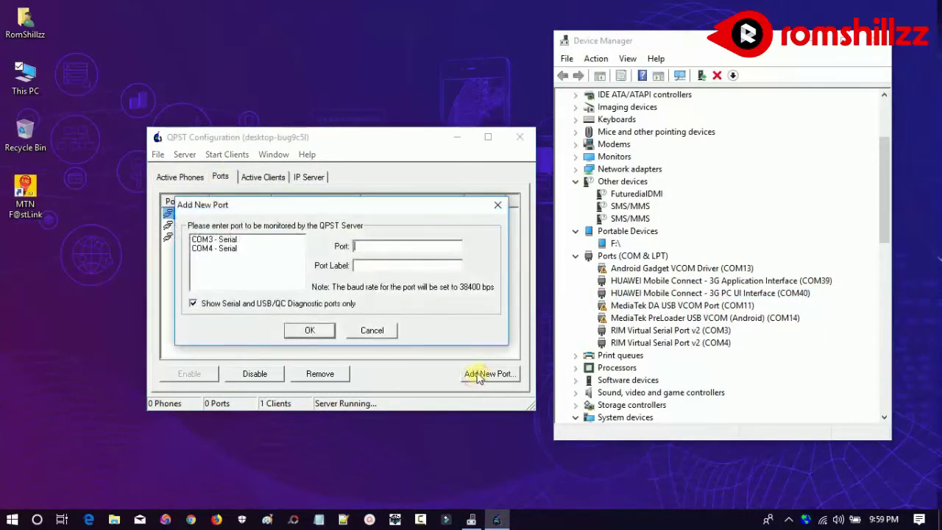
left_click(194, 303)
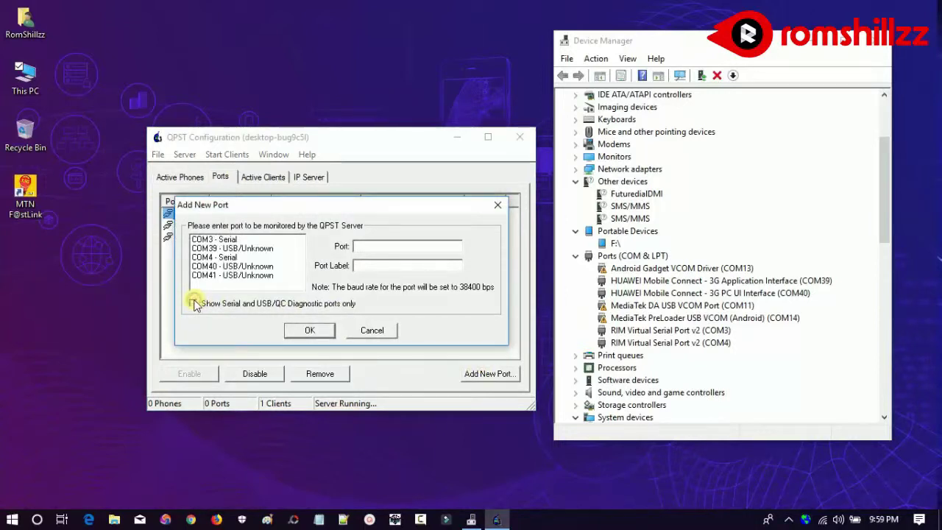
left_click(215, 266)
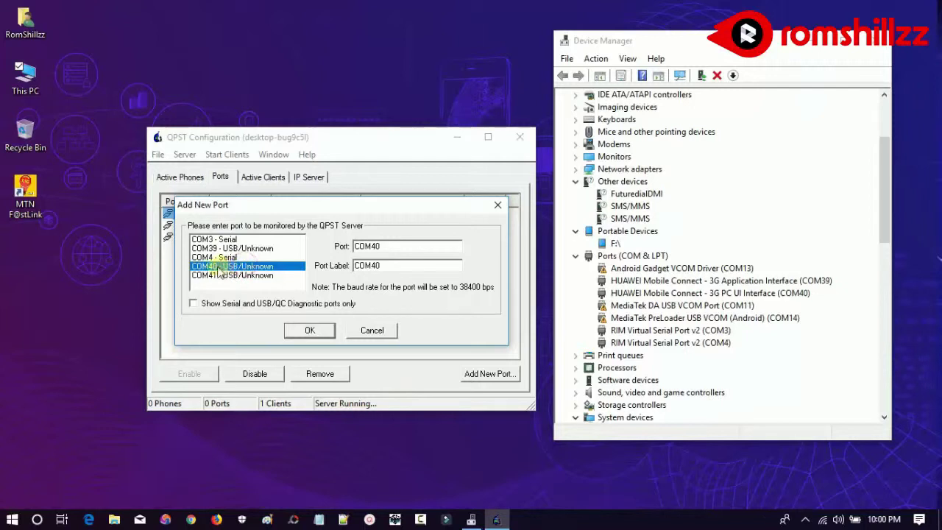
left_click(769, 294)
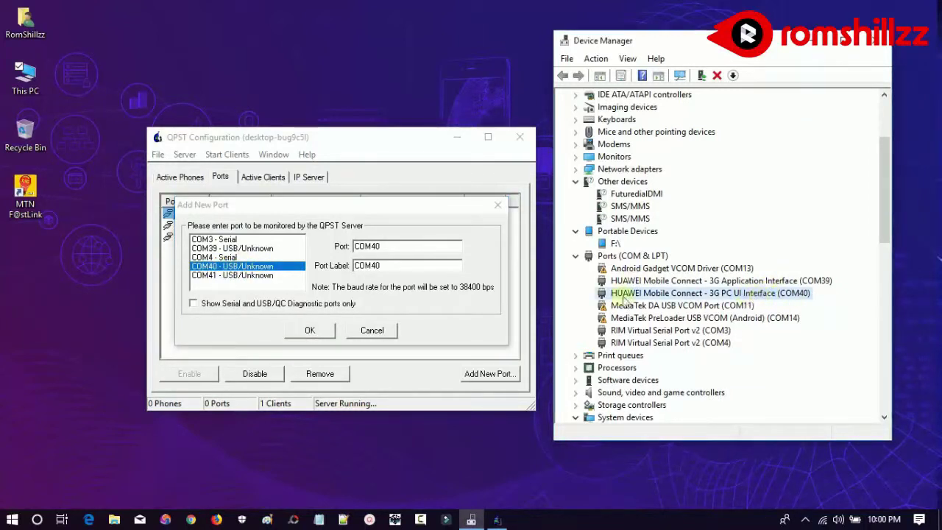
left_click(247, 277)
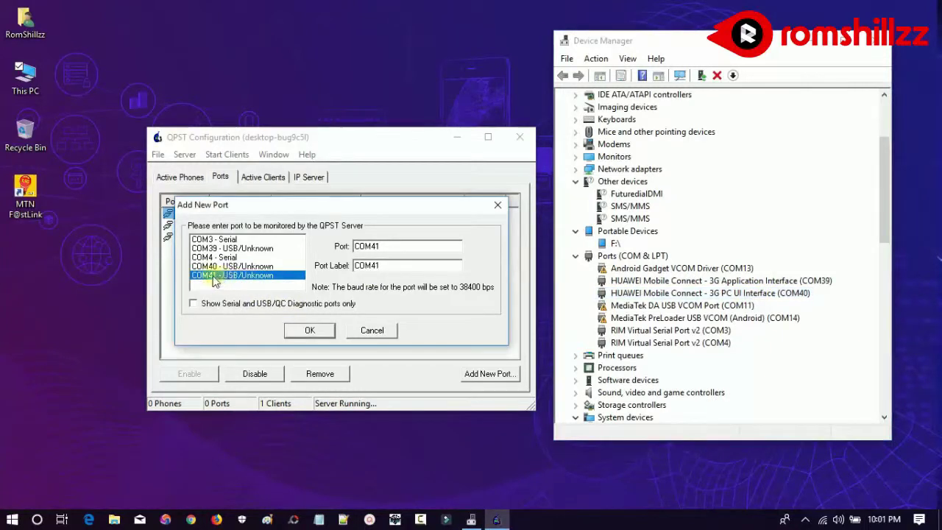
left_click(730, 282)
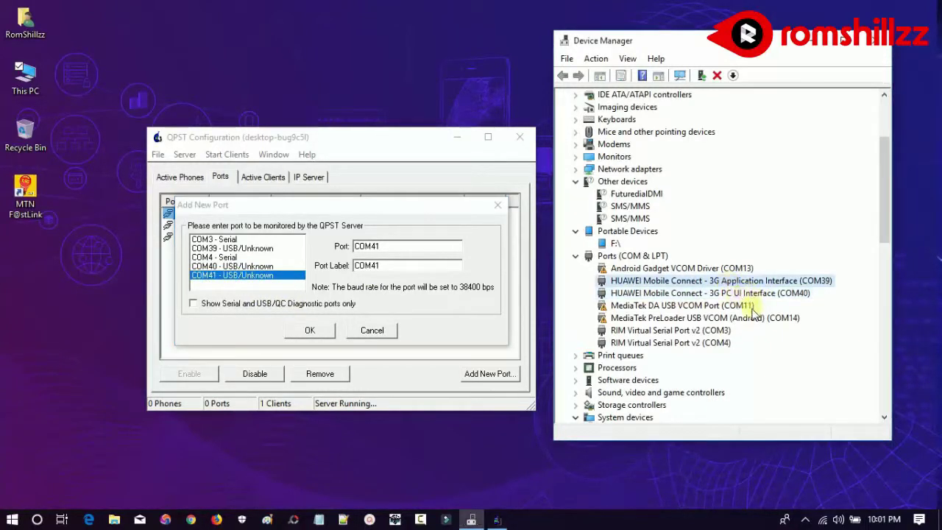
left_click(730, 293)
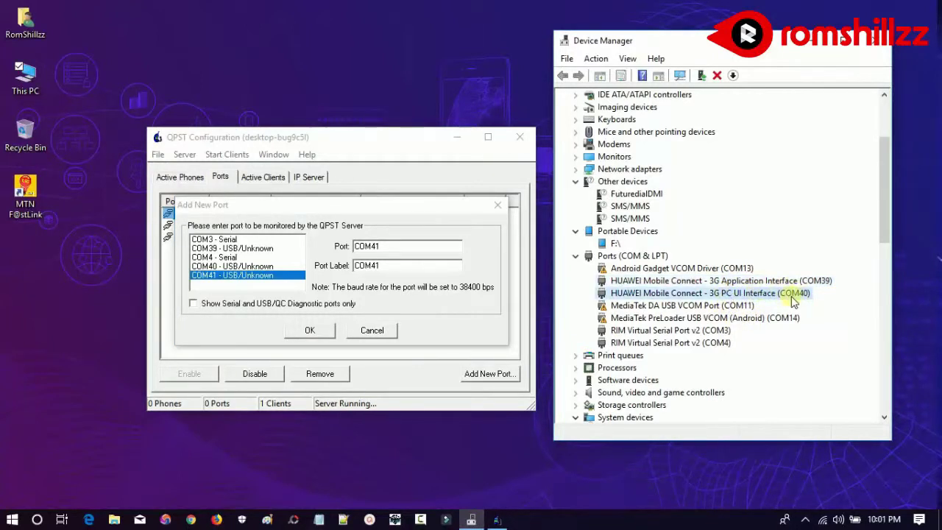
left_click(250, 266)
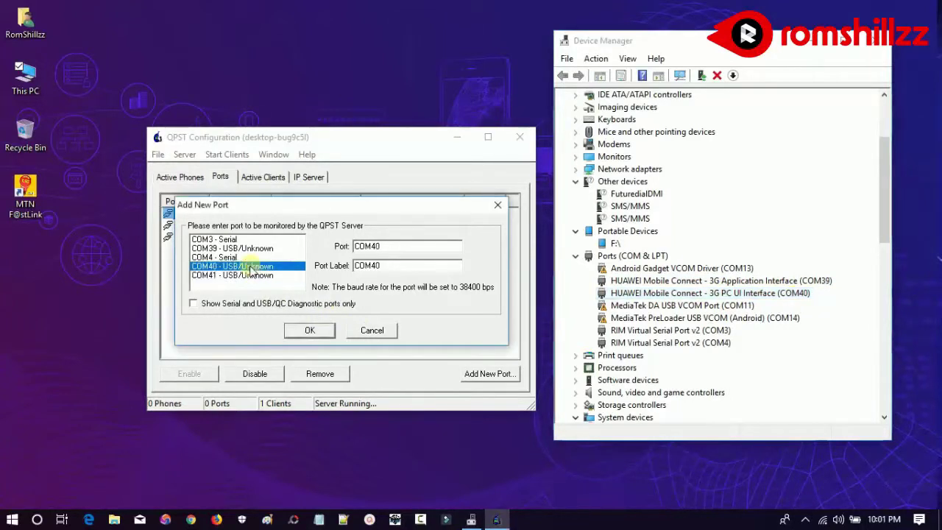
left_click(310, 330)
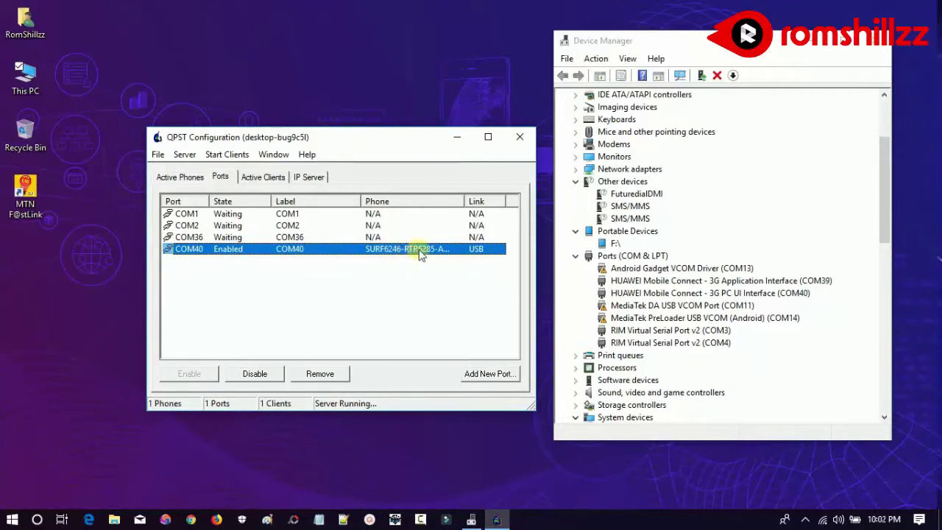
- Start the Software Download client and select the enabled COM40 port for it
left_click(218, 155)
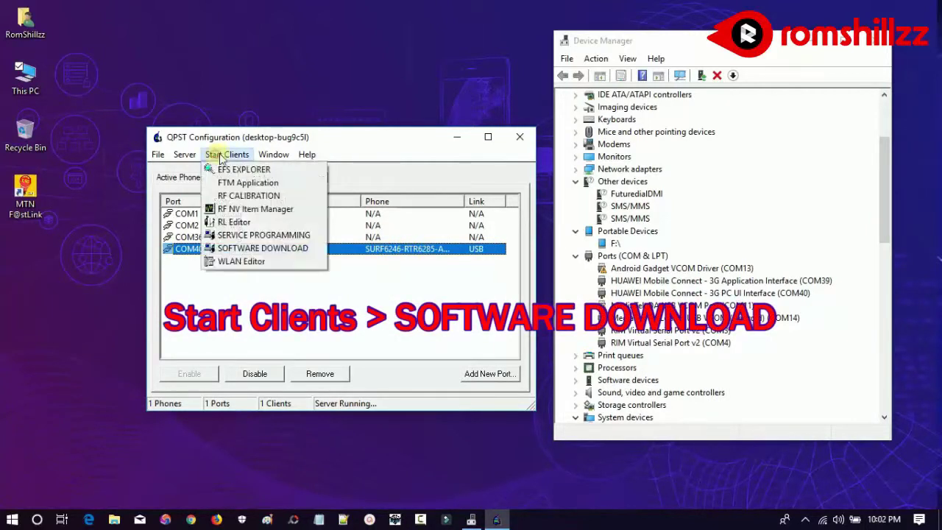
left_click(255, 250)
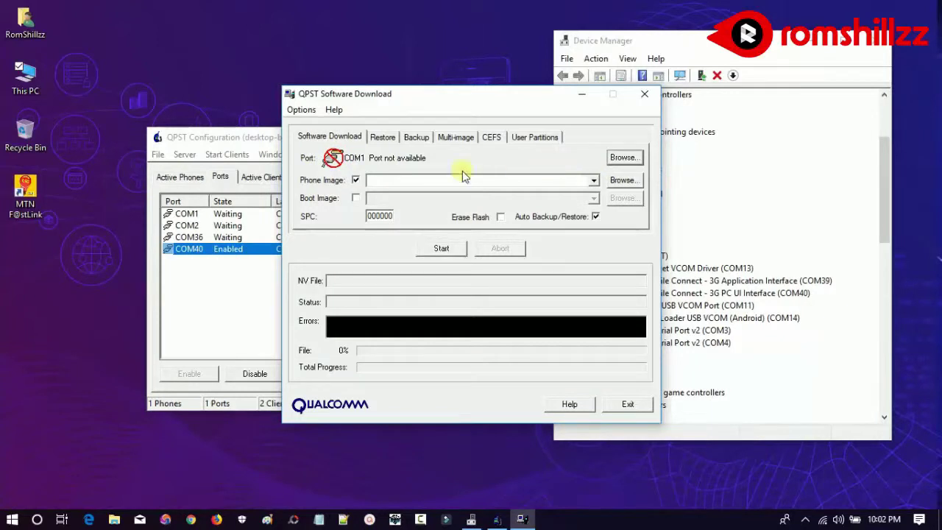
left_click(623, 158)
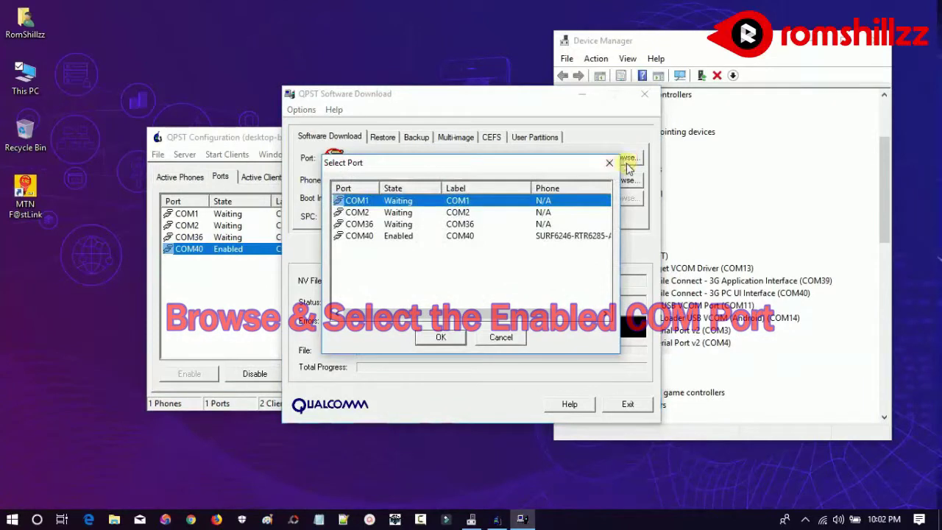
left_click(368, 236)
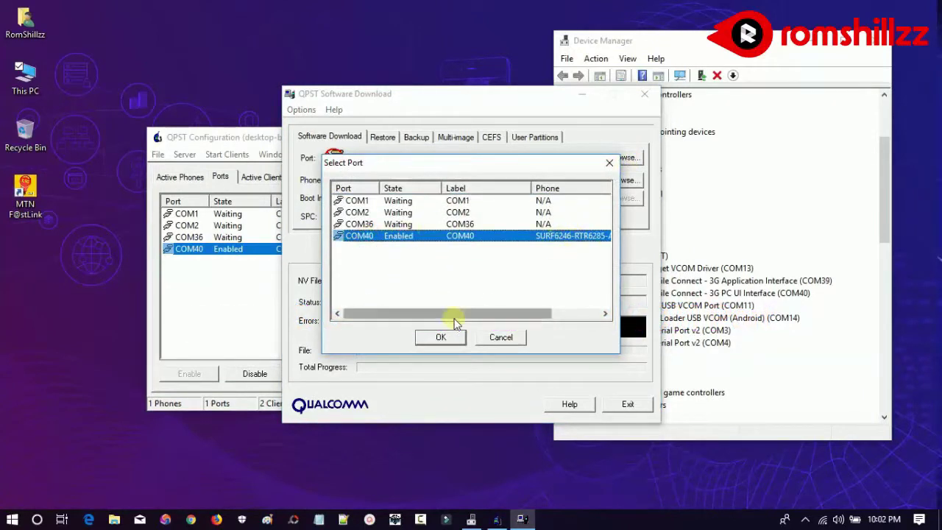
left_click(442, 338)
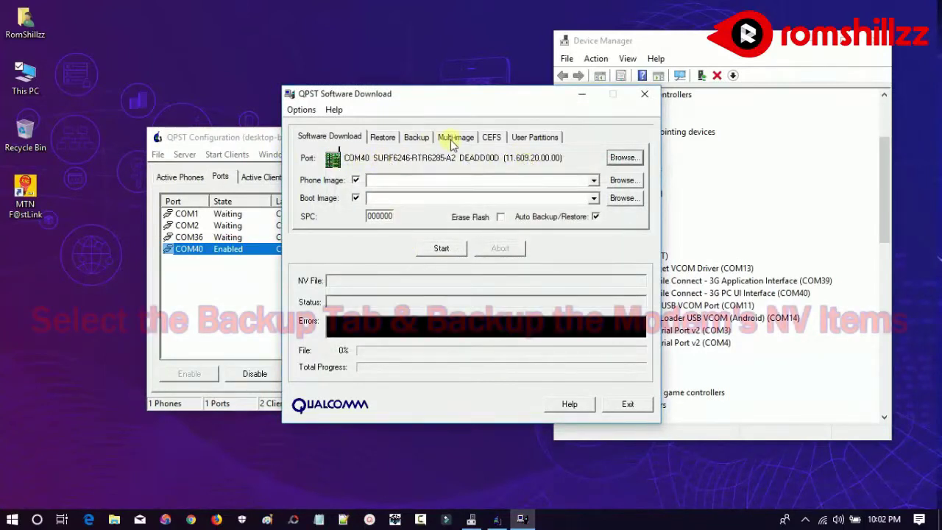
- Back up the modem's NV items to C:\Program Files\QPST\bin\NV Backup\DEADD00D_3.qcn and minimize both QPST windows
left_click(417, 137)
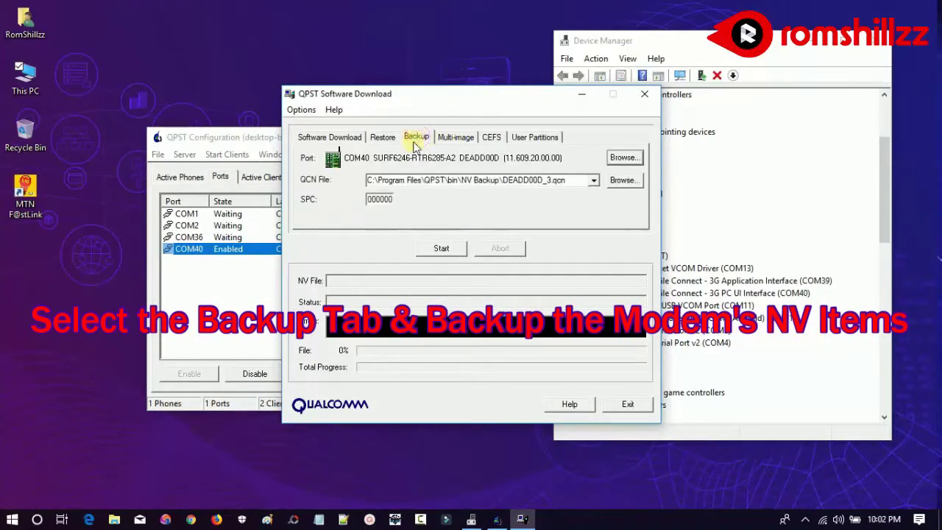
left_click(556, 180)
type("3")
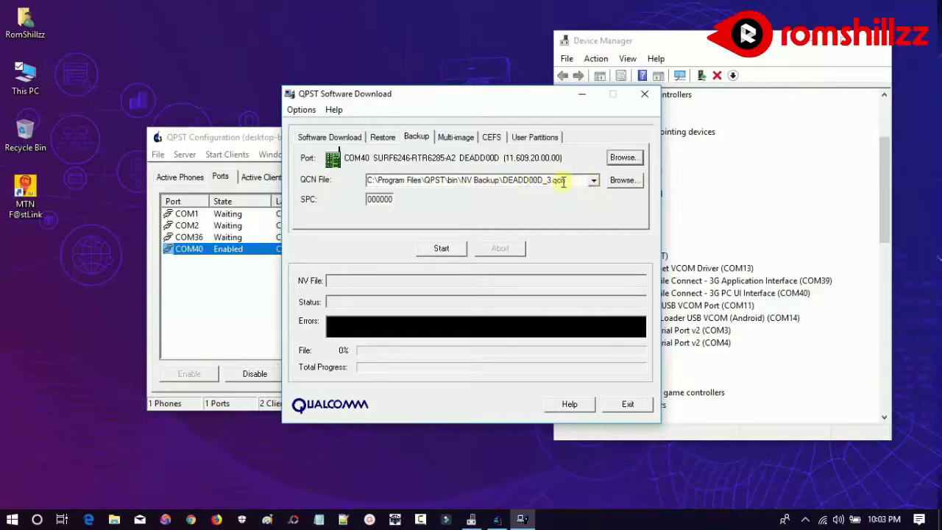
left_click_drag(563, 181, 368, 181)
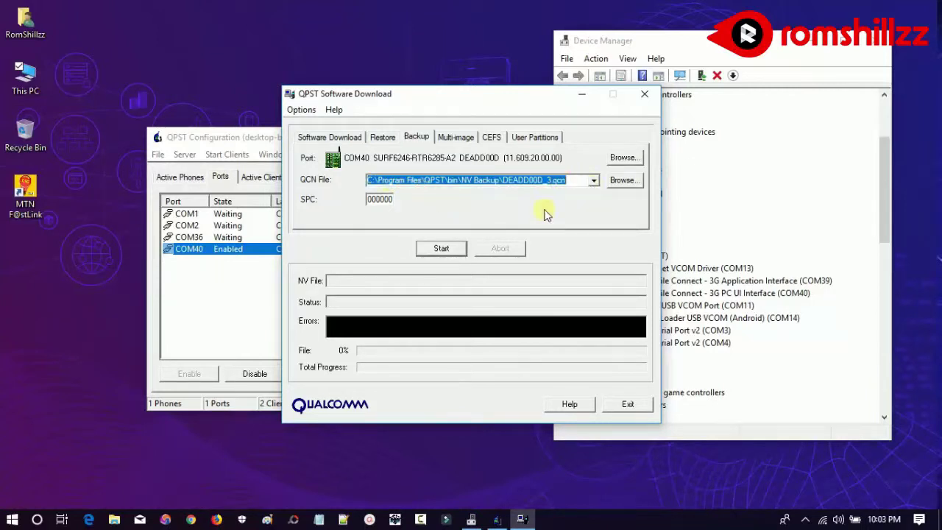
left_click(442, 249)
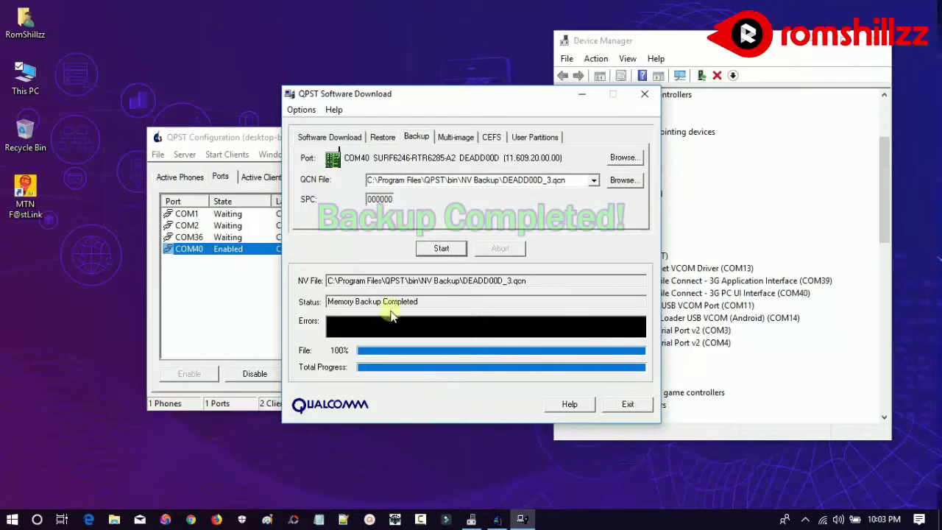
left_click_drag(329, 300, 437, 294)
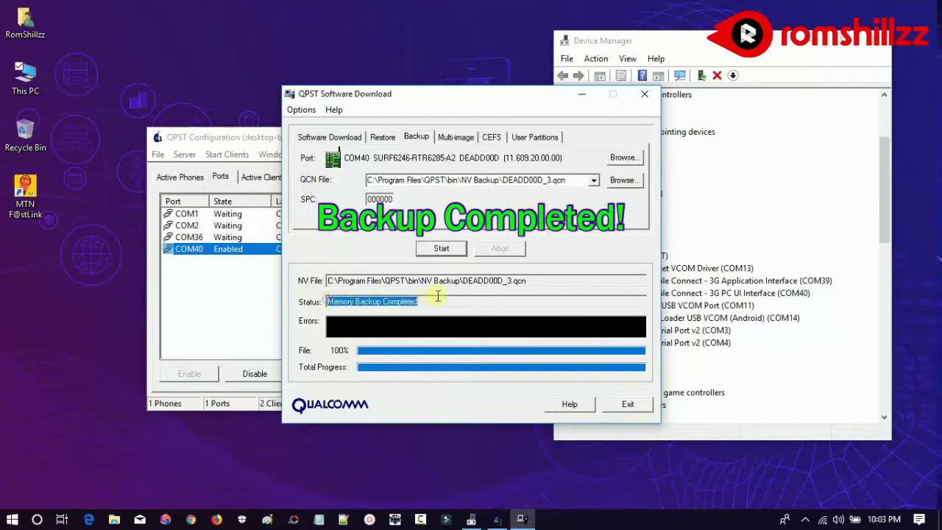
left_click_drag(500, 282, 524, 287)
key("ctrl+a")
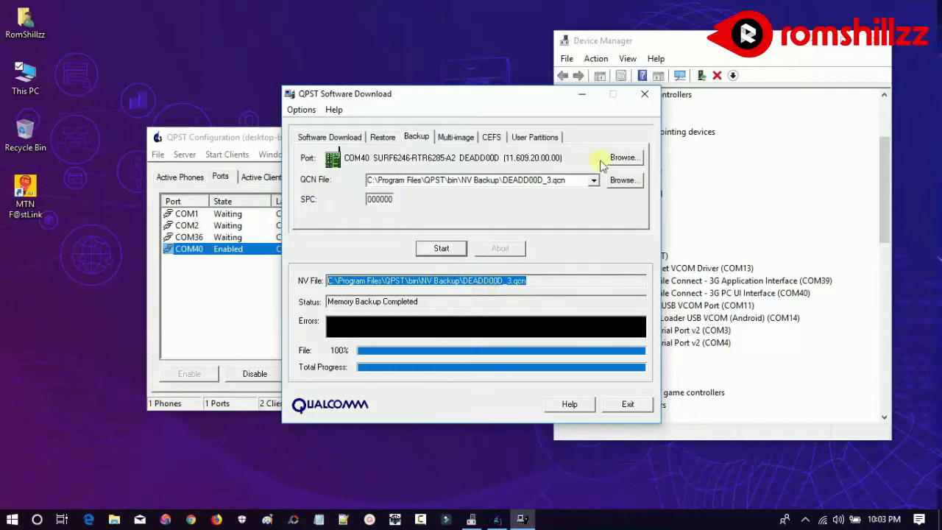
left_click(581, 98)
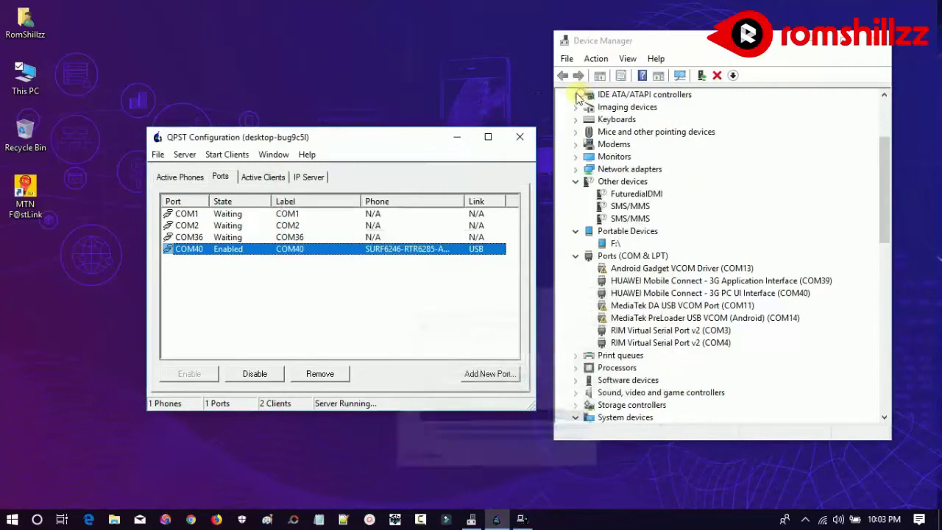
left_click(456, 141)
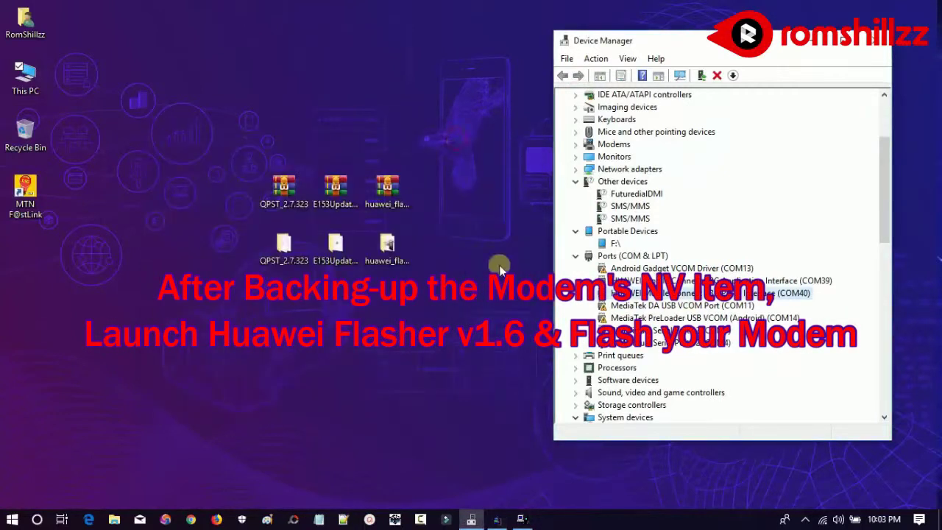
- Check the contents of the E153Update_11.609.18.00.00.B427 folder on the desktop and close it
left_click(335, 251)
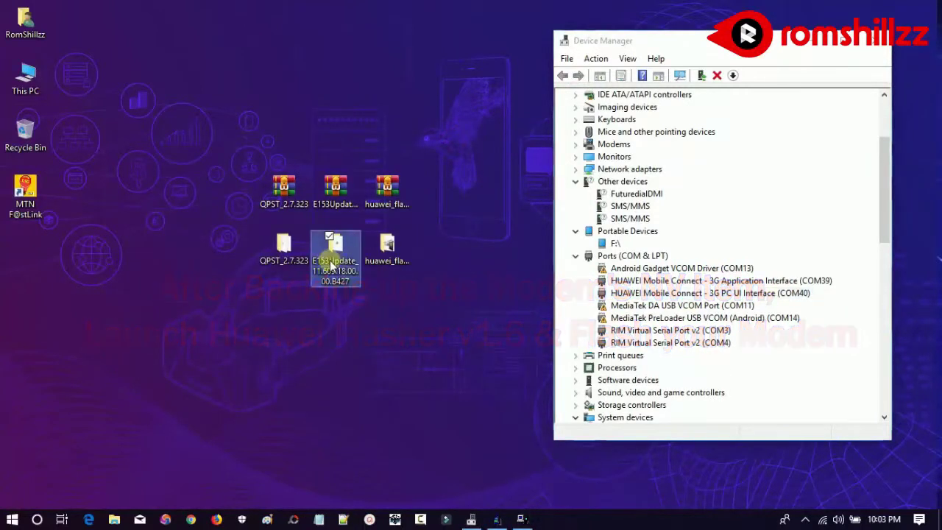
double_click(331, 263)
left_click(290, 137)
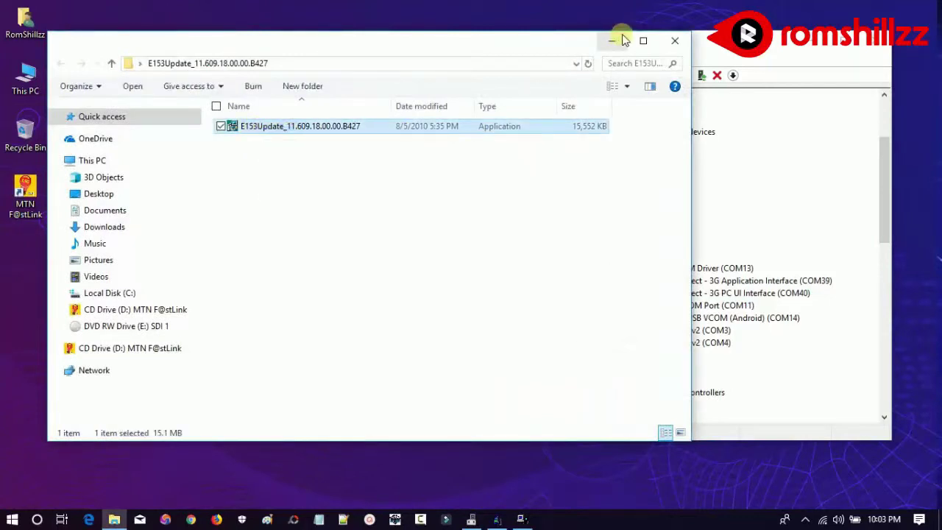
left_click(675, 41)
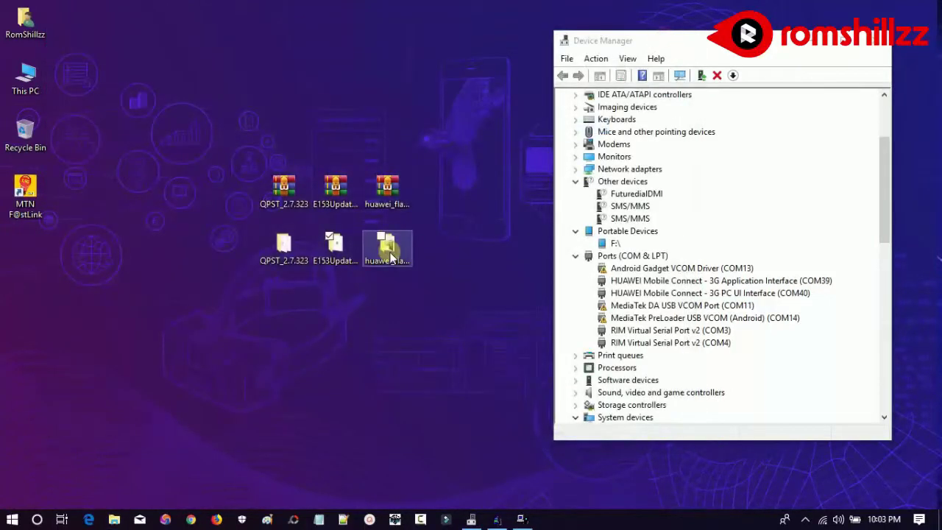
- Launch Huawei Flasher from the huawei_flasher_1.6 desktop folder, close the folder, and place the flasher window beside Device Manager
left_click(390, 257)
double_click(387, 262)
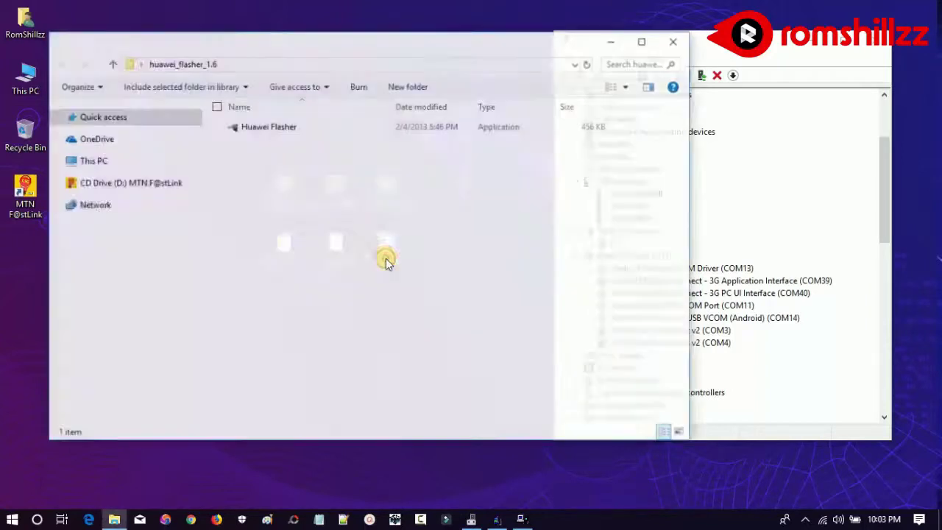
left_click(284, 132)
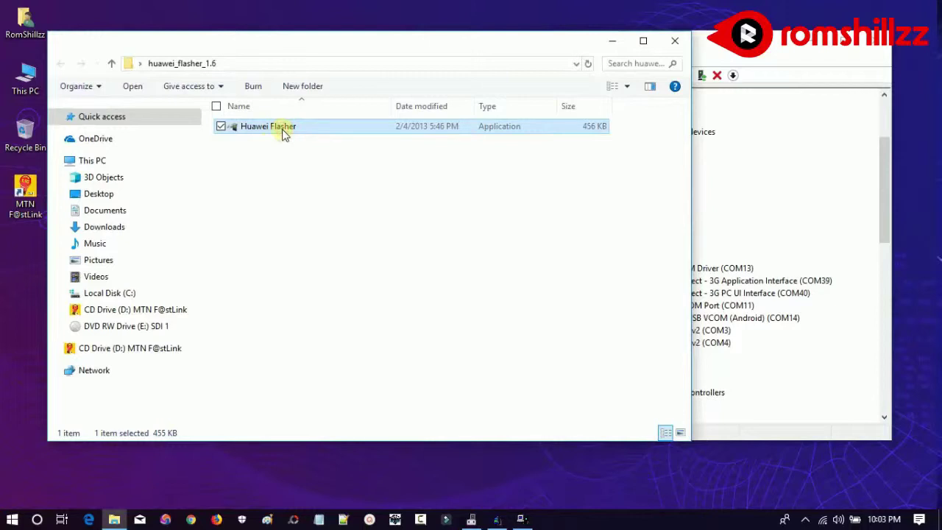
double_click(284, 133)
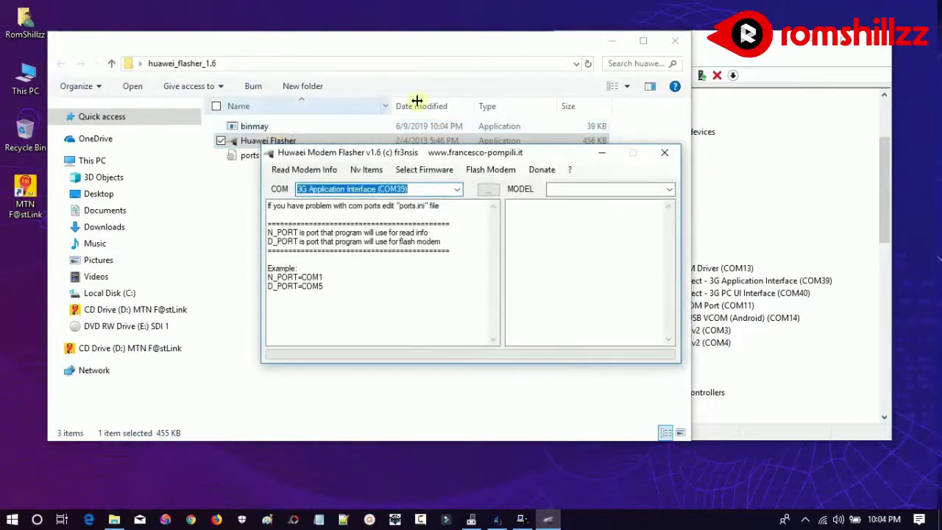
left_click(675, 40)
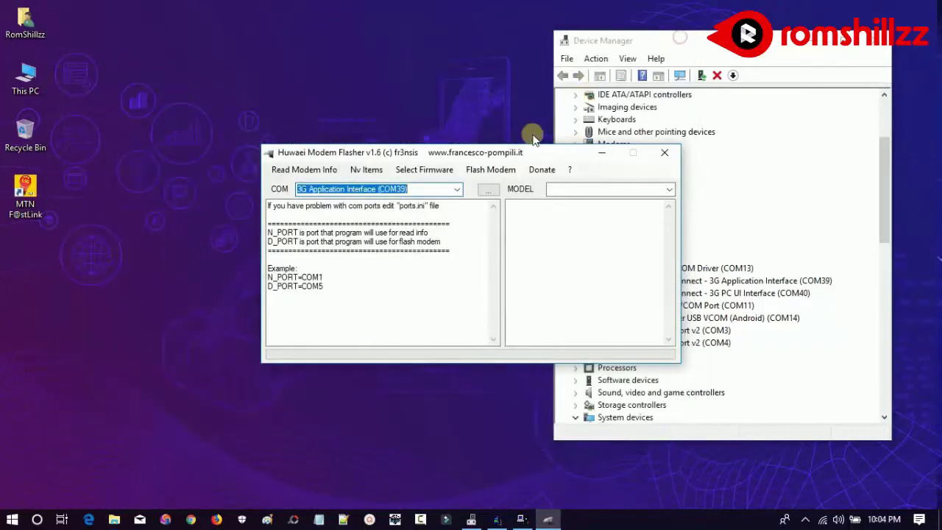
left_click_drag(526, 154, 369, 155)
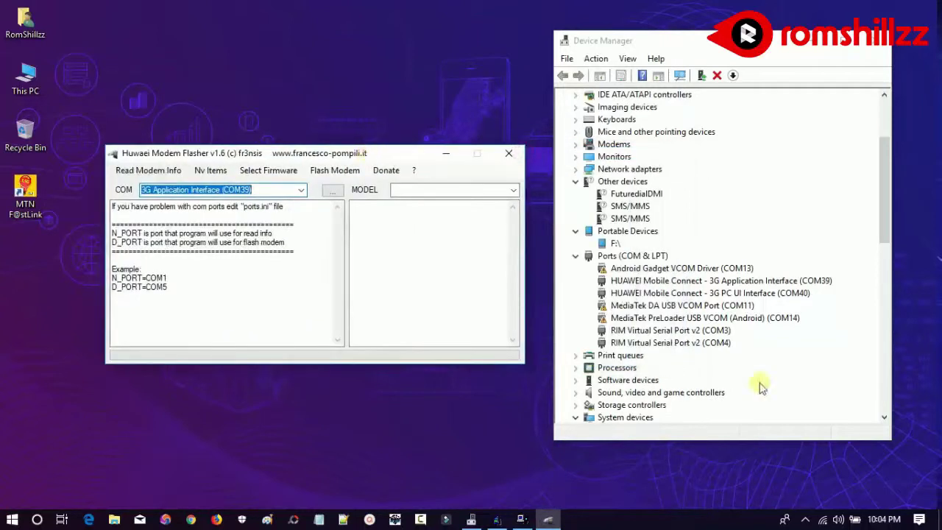
- Check the network connections, and compare the flasher's COM port with the HUAWEI 3G Application Interface port in Device Manager
left_click(823, 519)
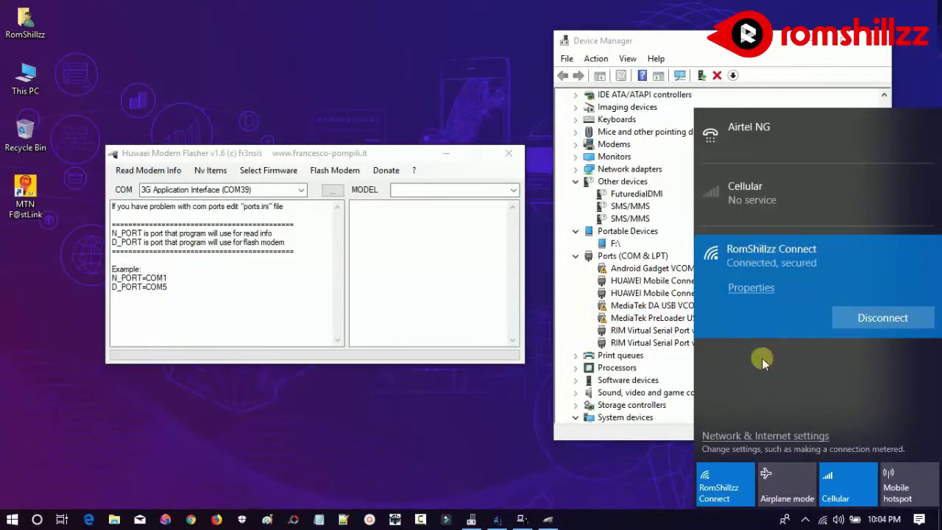
left_click(560, 469)
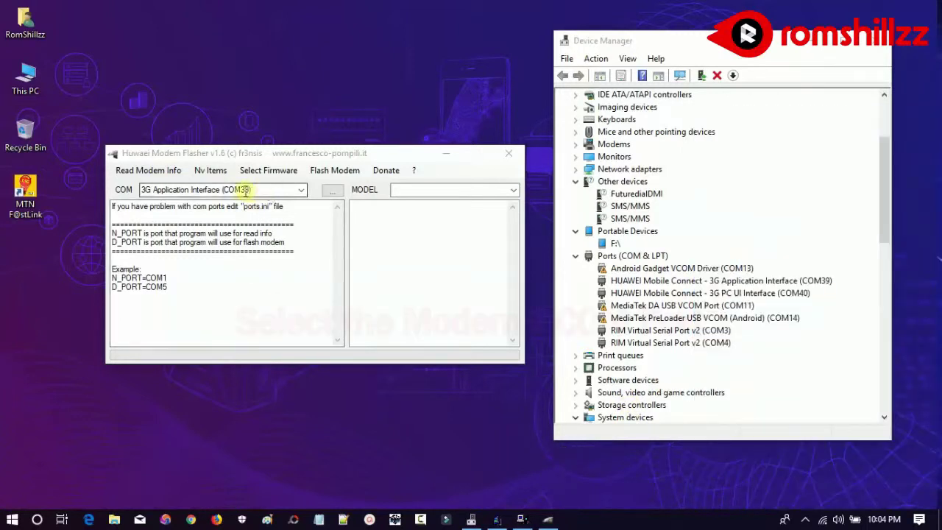
left_click(300, 189)
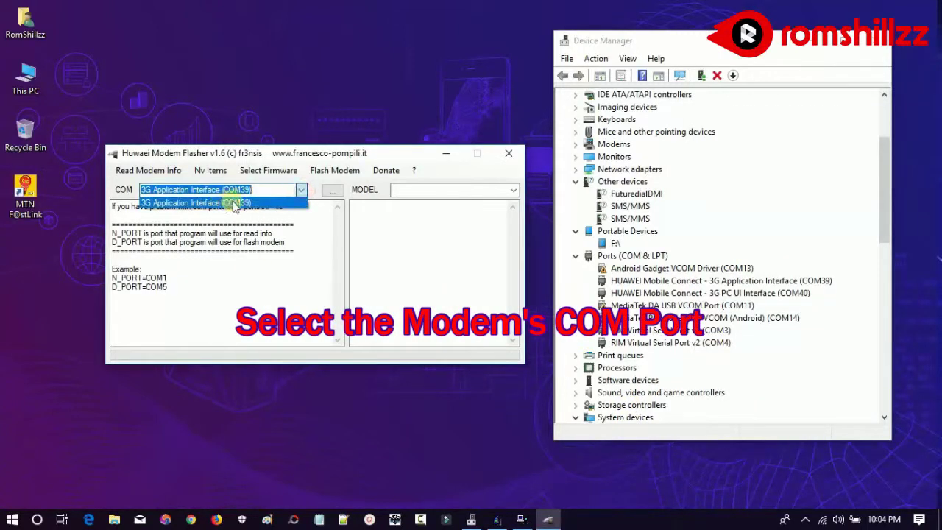
left_click(752, 283)
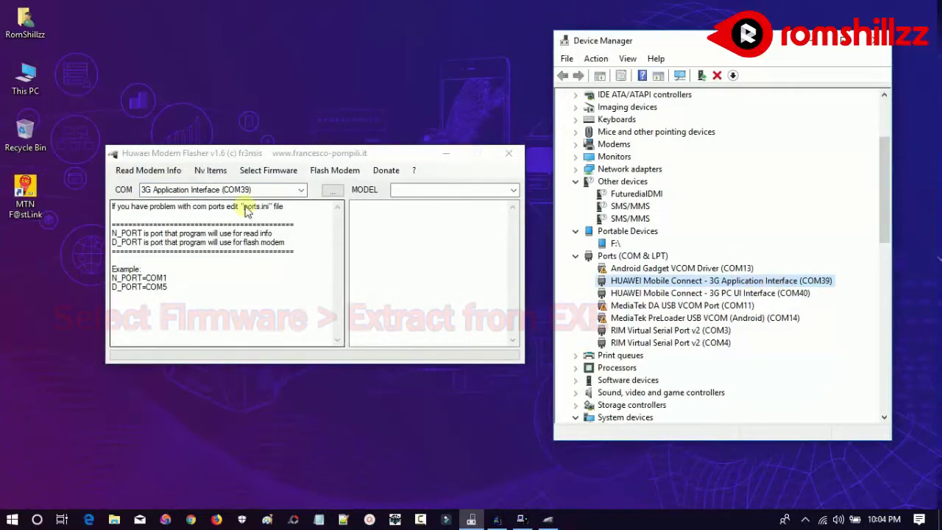
- Choose the E153Update_11.609.18.00.00.B427 application from its desktop folder as the EXE to extract the modem firmware from
left_click(279, 173)
left_click(280, 174)
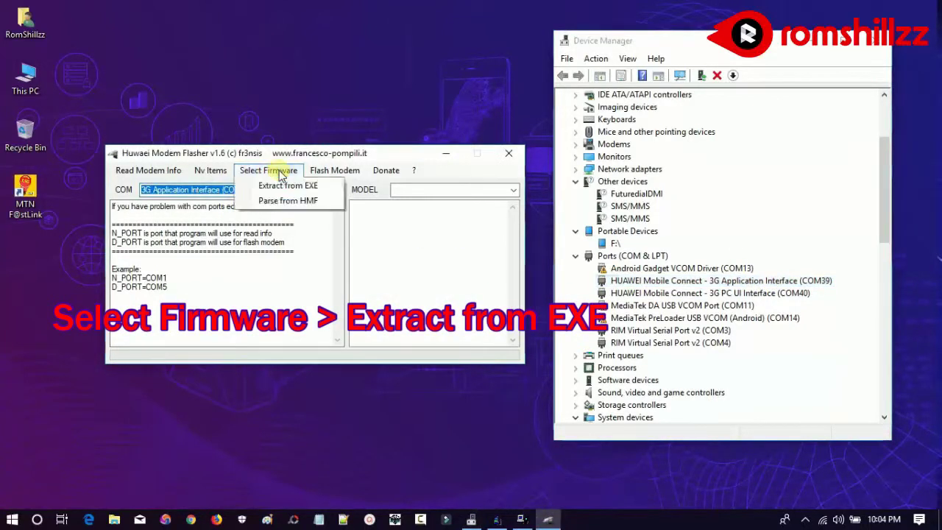
left_click(314, 190)
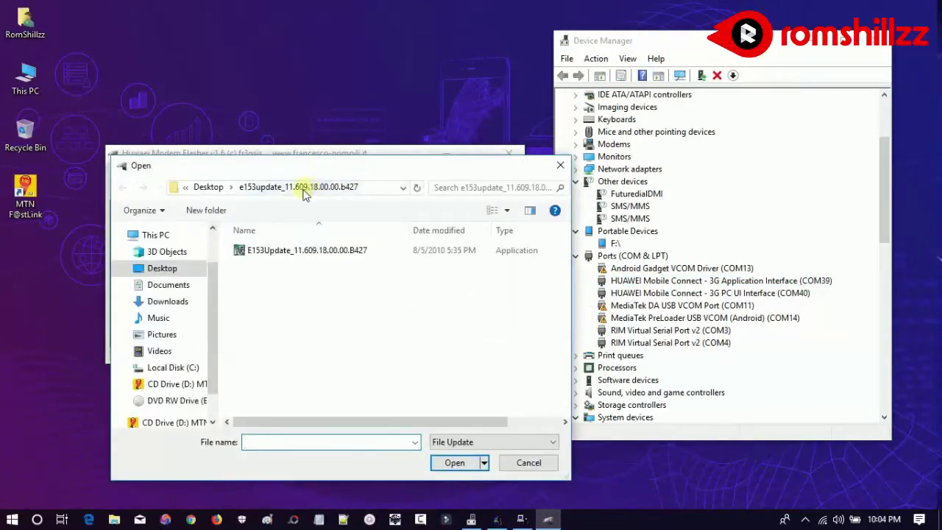
left_click(175, 269)
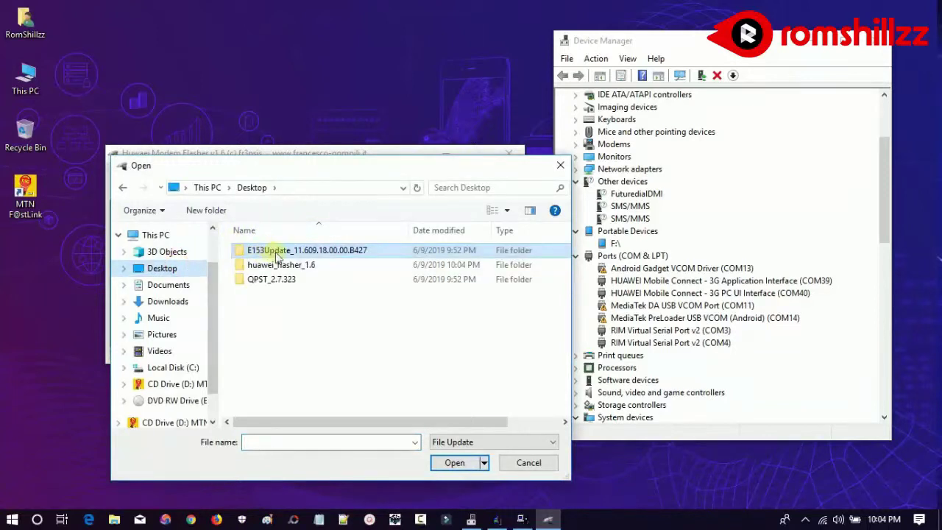
double_click(331, 251)
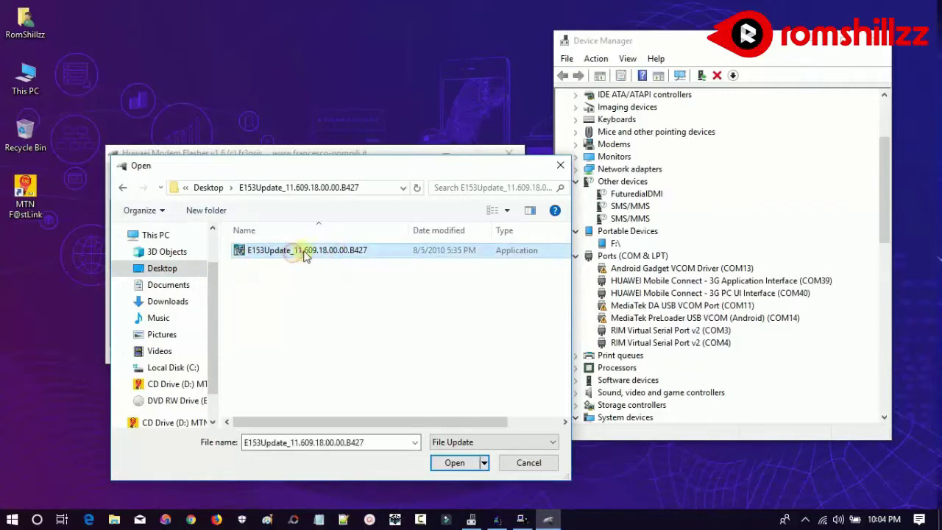
left_click(455, 461)
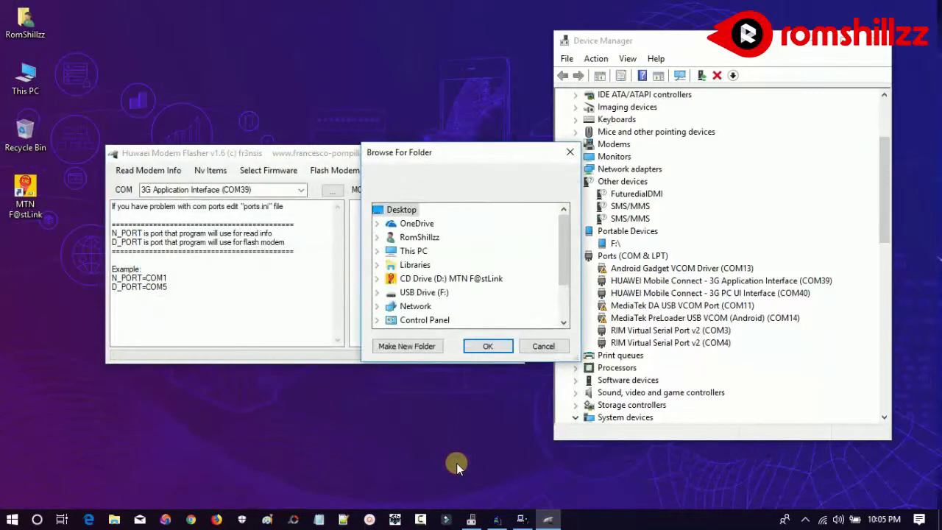
- Extract the firmware into the E153Update_11.609.18.00.00.B427 folder on the desktop
left_click_drag(564, 269, 565, 296)
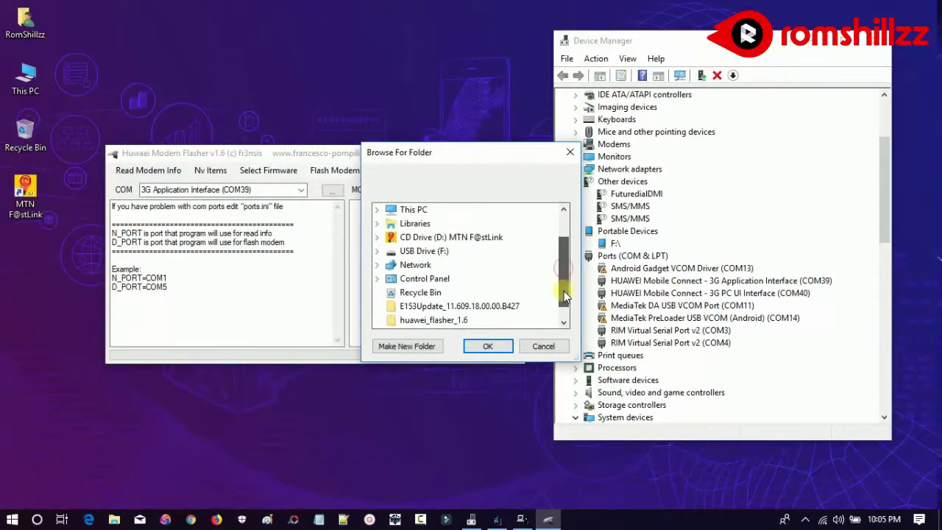
left_click(506, 306)
left_click(485, 346)
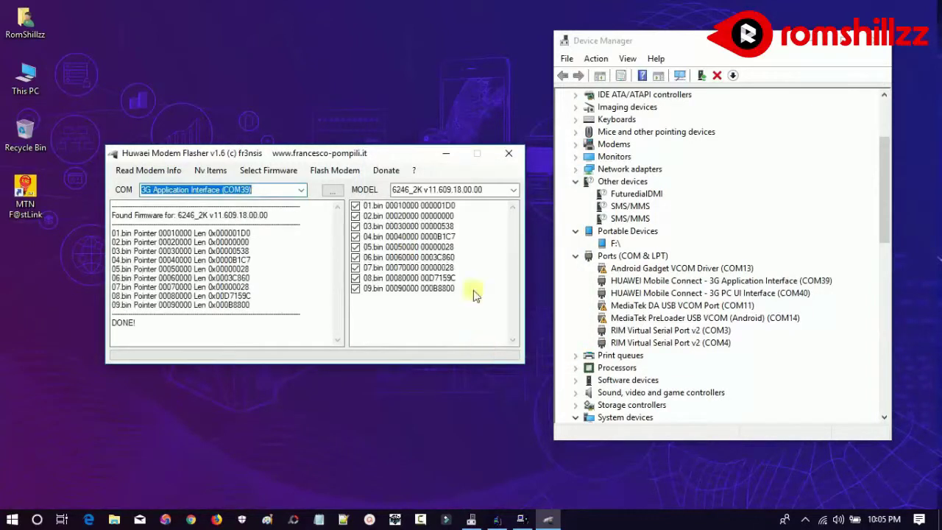
- Exclude 06.bin from the 6246_2K v11.609.18.00.00 firmware files and flash the modem in Normal Mode
left_click(513, 190)
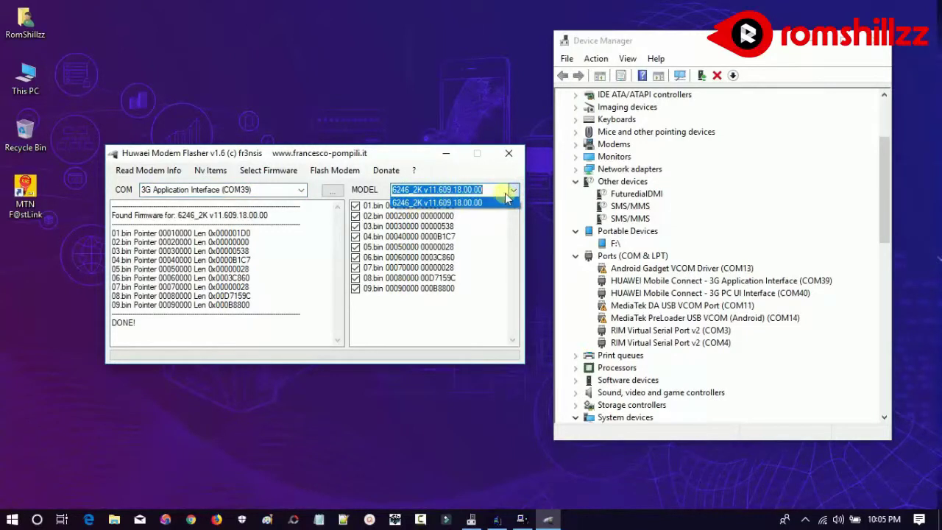
left_click(512, 191)
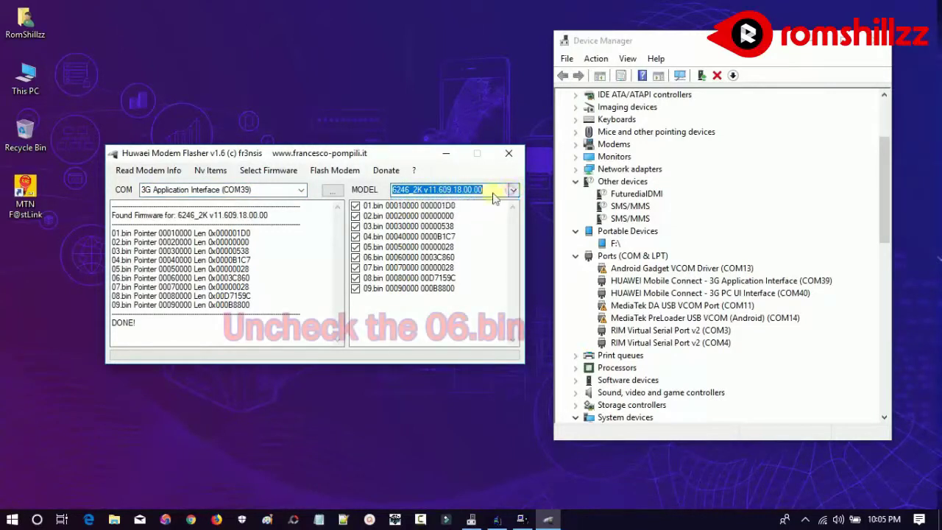
left_click(355, 257)
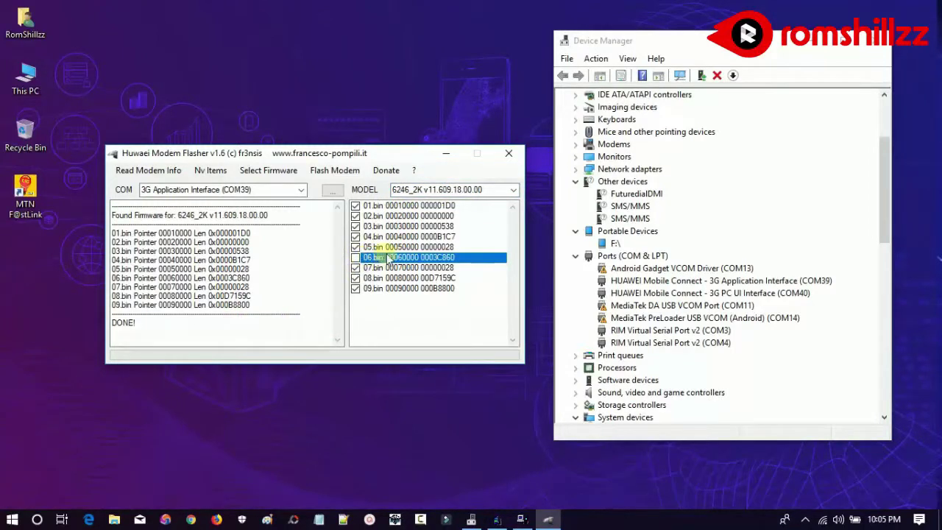
left_click(328, 173)
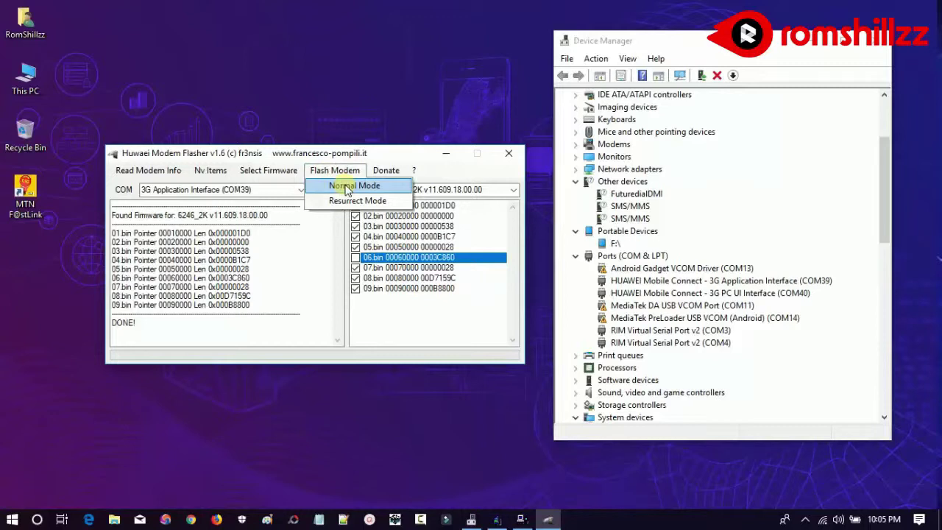
left_click(348, 189)
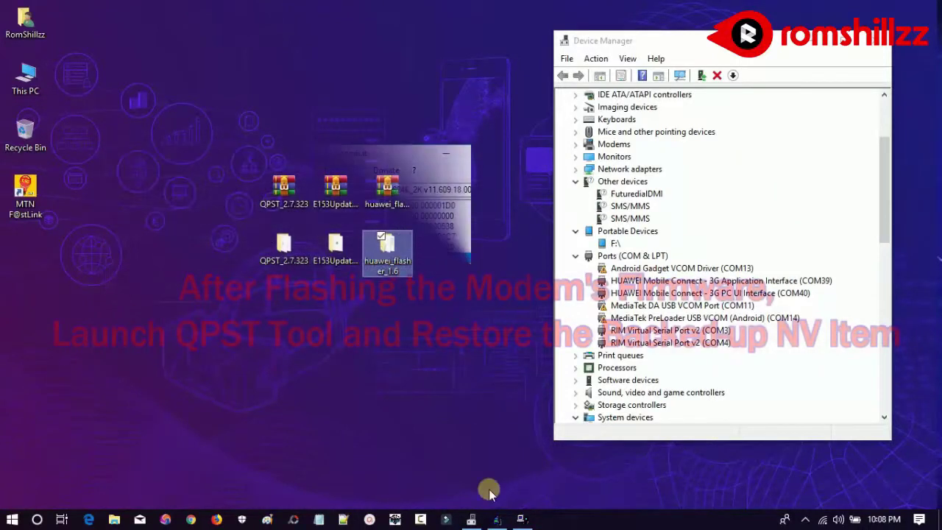
- Bring back the QPST Configuration and Software Download windows and check the path of the NV backup file
left_click(497, 519)
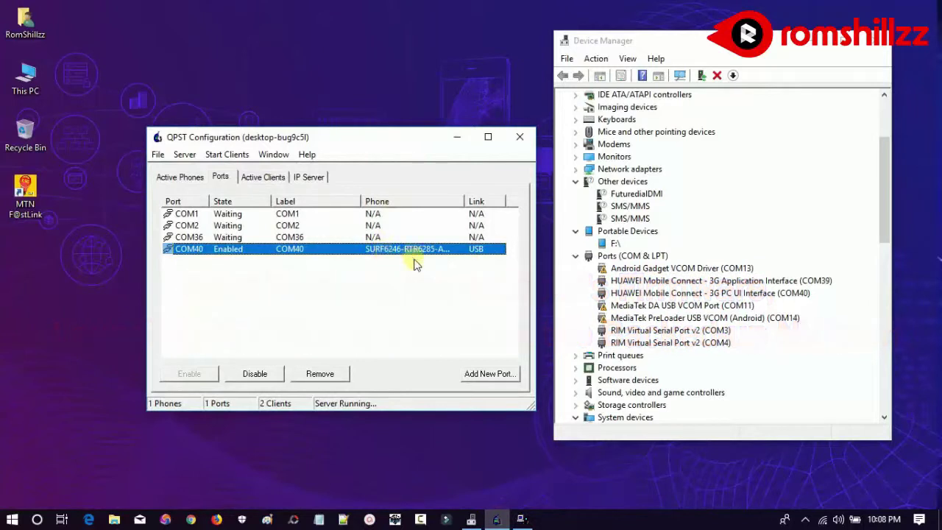
left_click(522, 517)
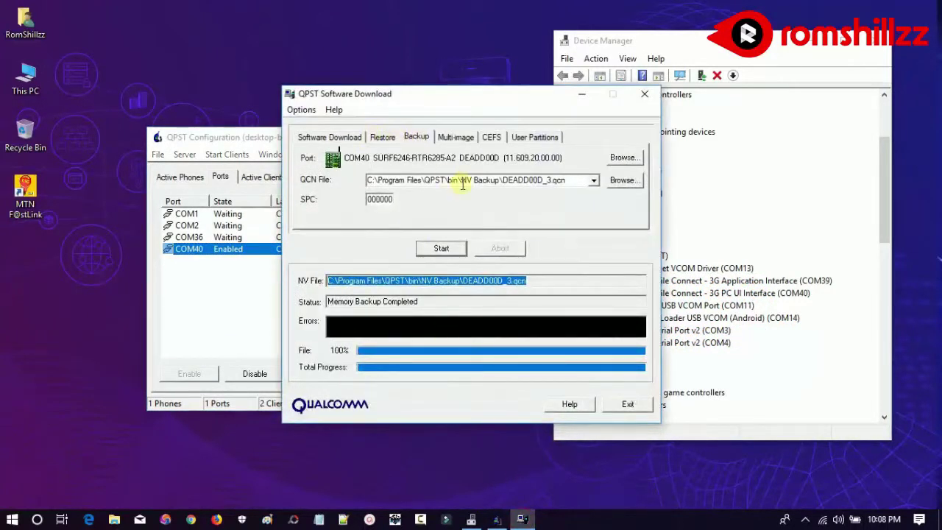
left_click(505, 181)
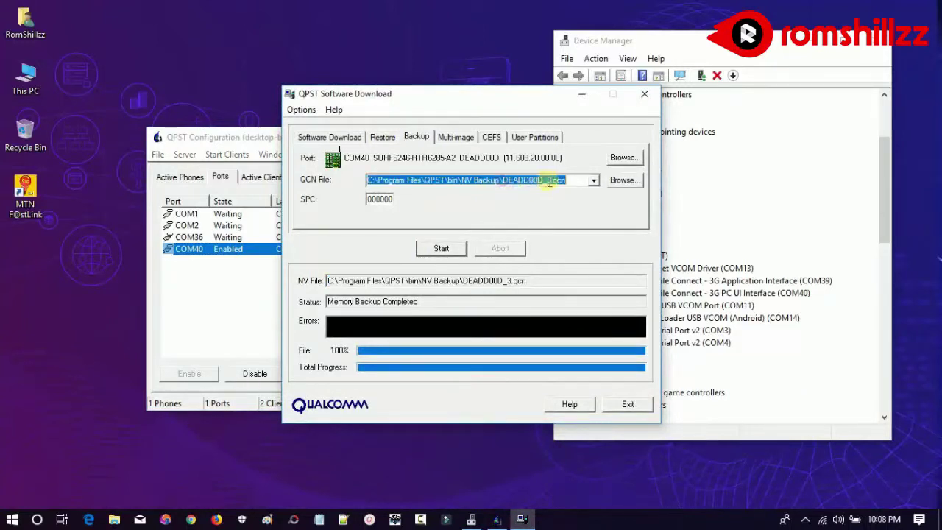
- Restore the modem's NV items over COM40 from C:\Program Files\QPST\bin\NV Backup\DEADD00D_3.qcn
left_click(382, 136)
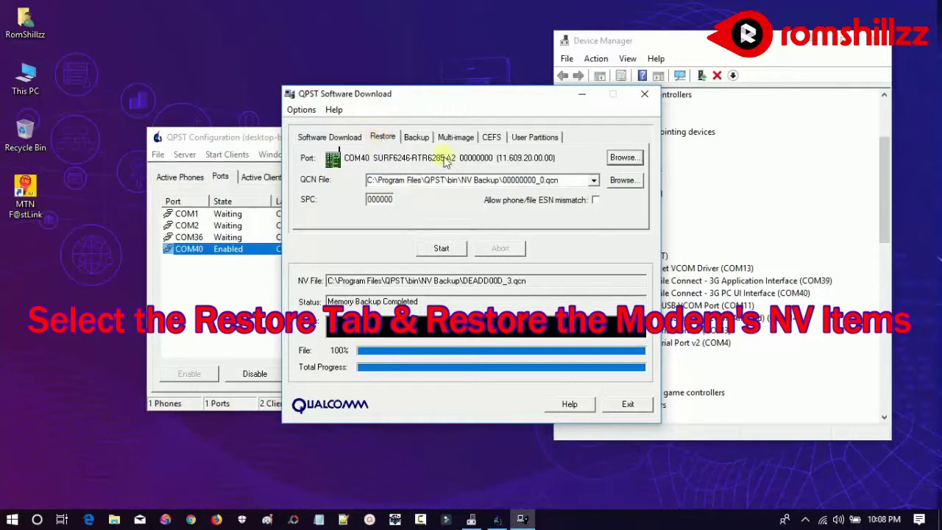
left_click(593, 180)
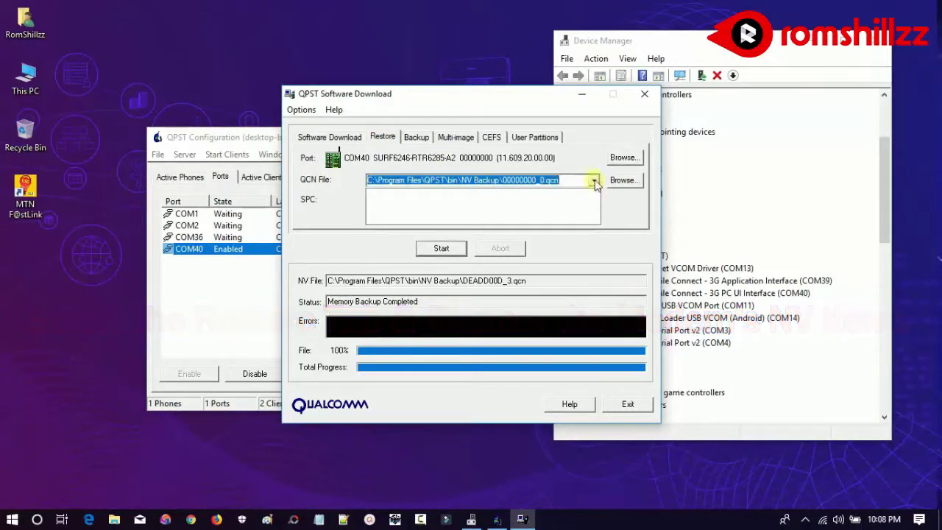
left_click(622, 183)
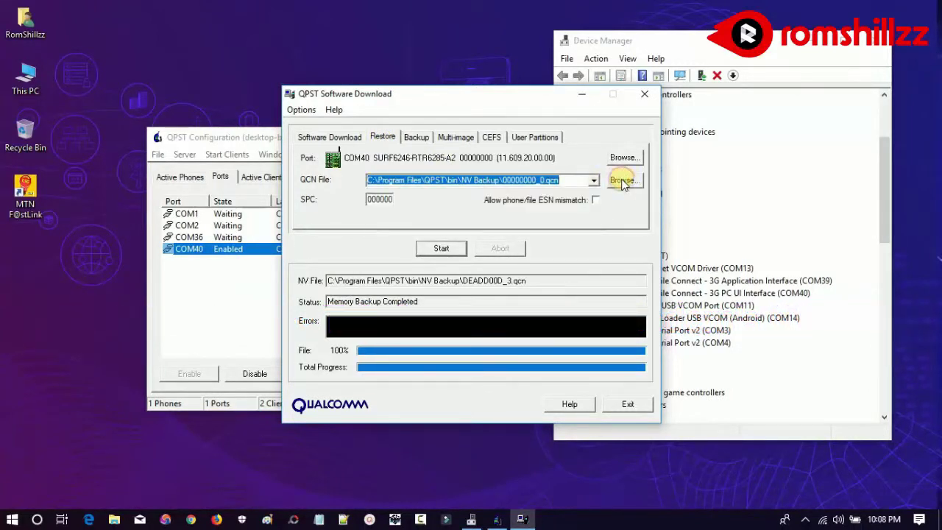
left_click(623, 184)
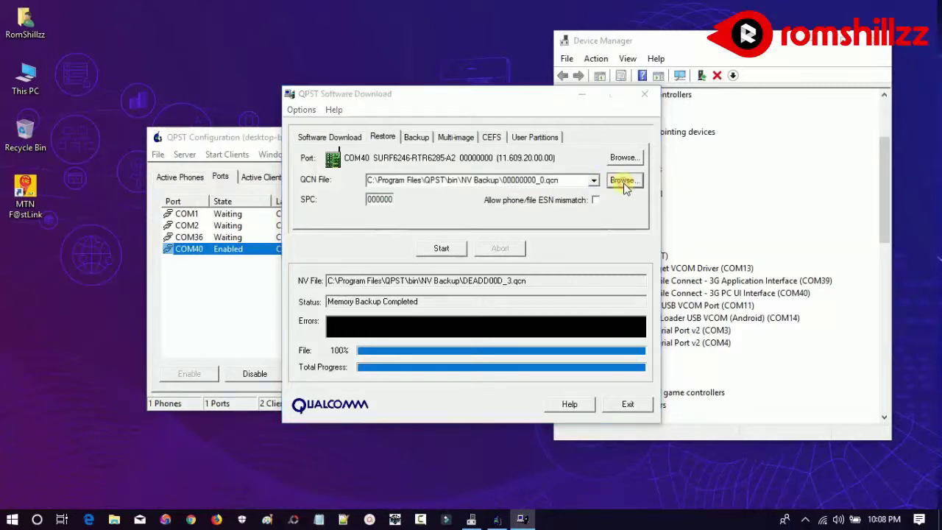
double_click(415, 230)
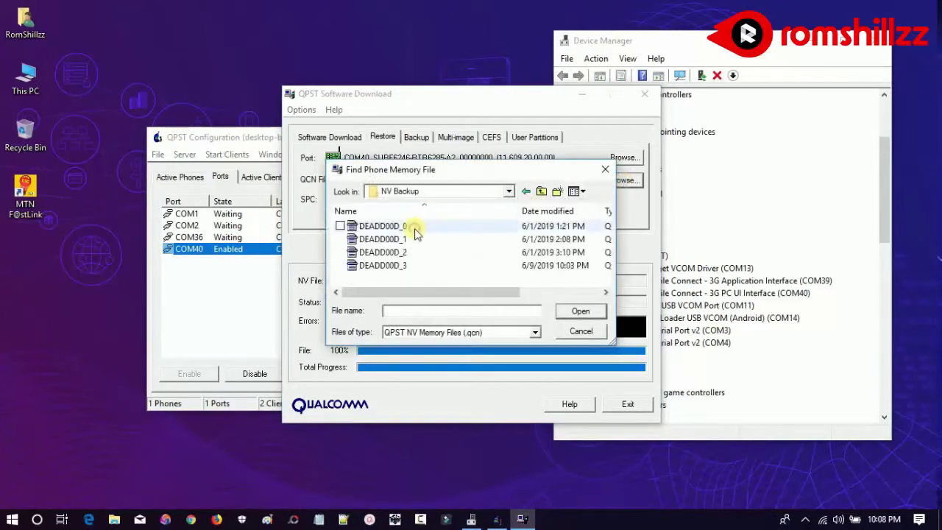
left_click(394, 269)
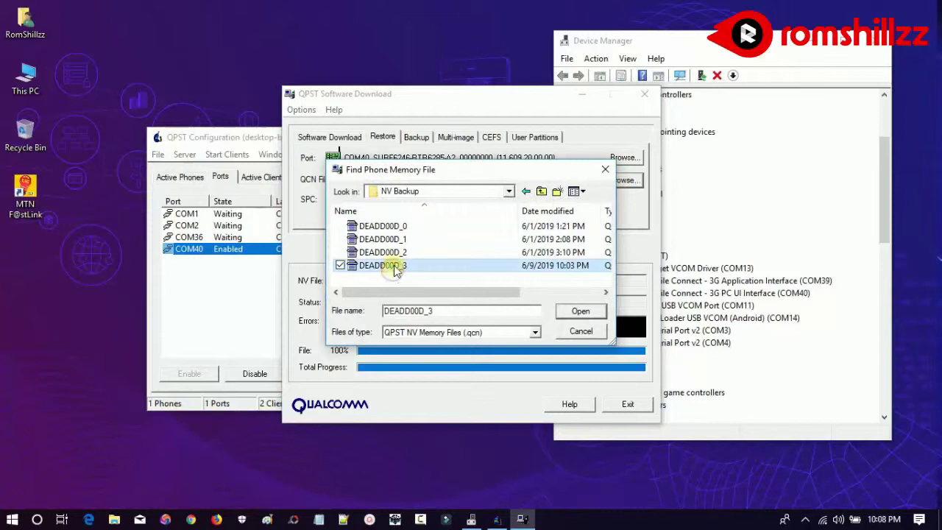
left_click(577, 312)
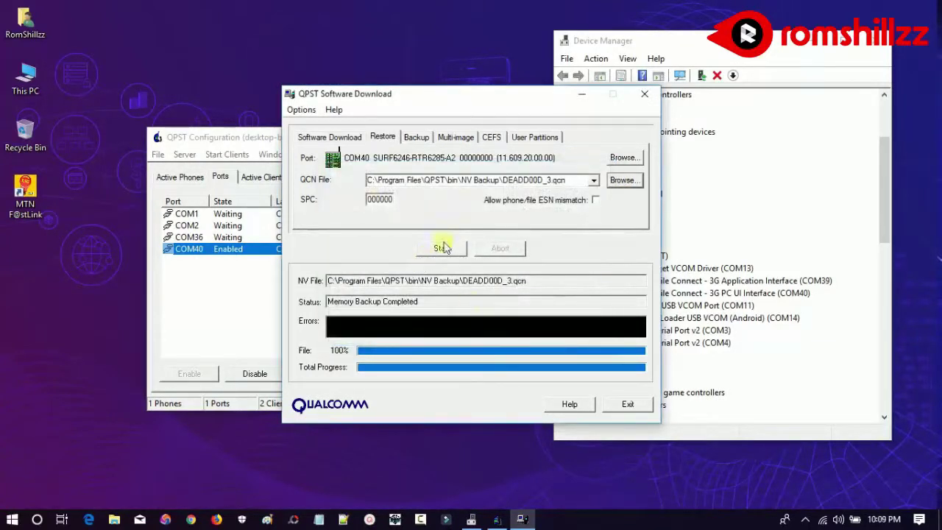
left_click(441, 248)
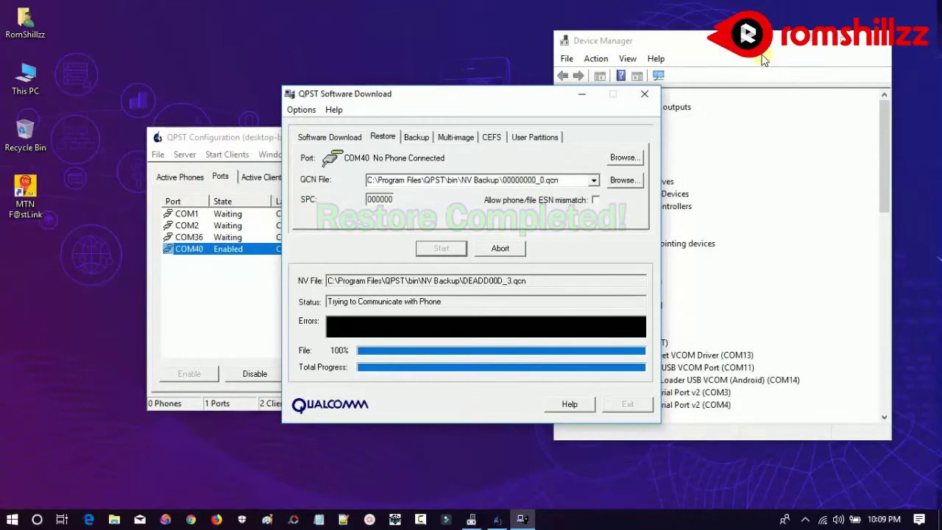
- Examine the Ports (COM & LPT) list in Device Manager for the modem's HUAWEI Mobile Connect ports
left_click(887, 163)
scroll(883, 155, "down", 4)
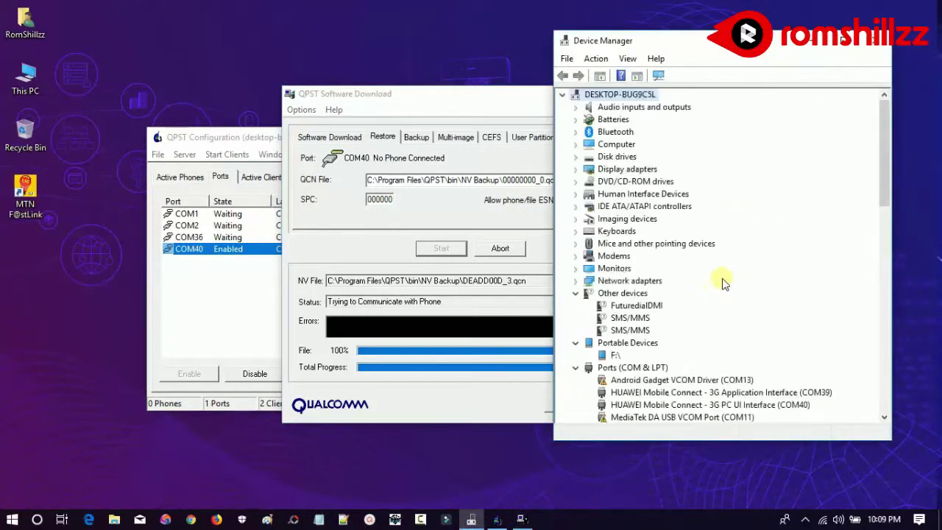
left_click_drag(885, 168, 887, 235)
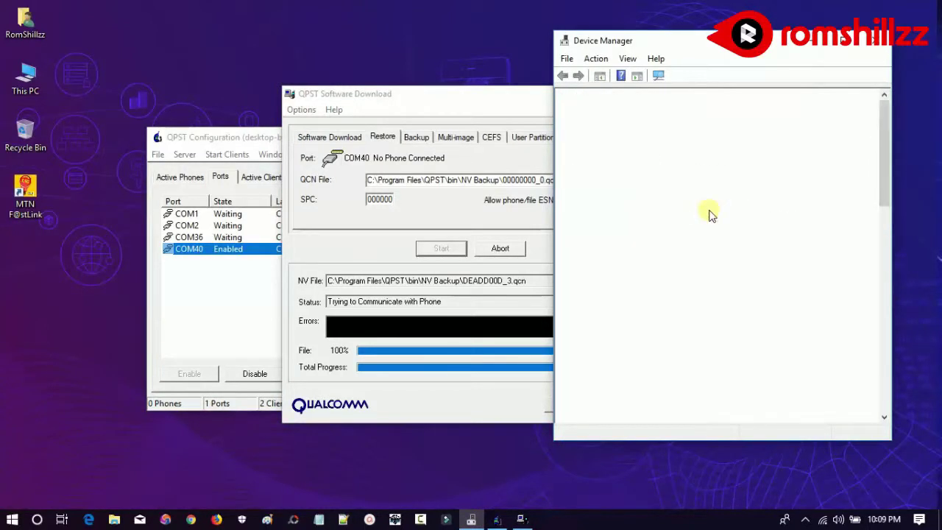